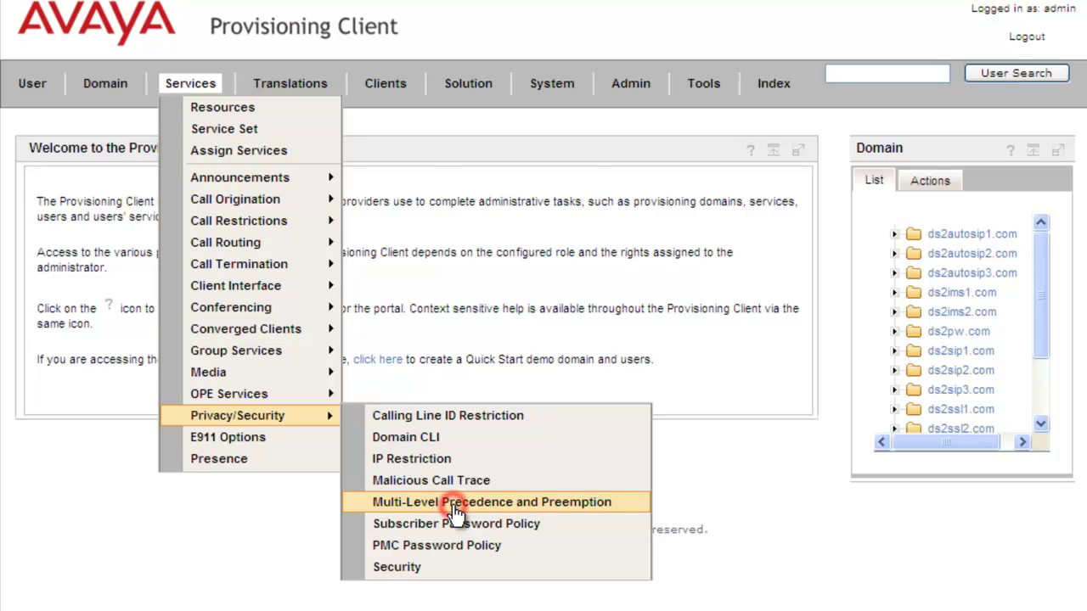
# Step: Create MLPP namespace MLPPKevinTesting with network domain DSN and precedence domain 000001
pyautogui.click(454, 506)
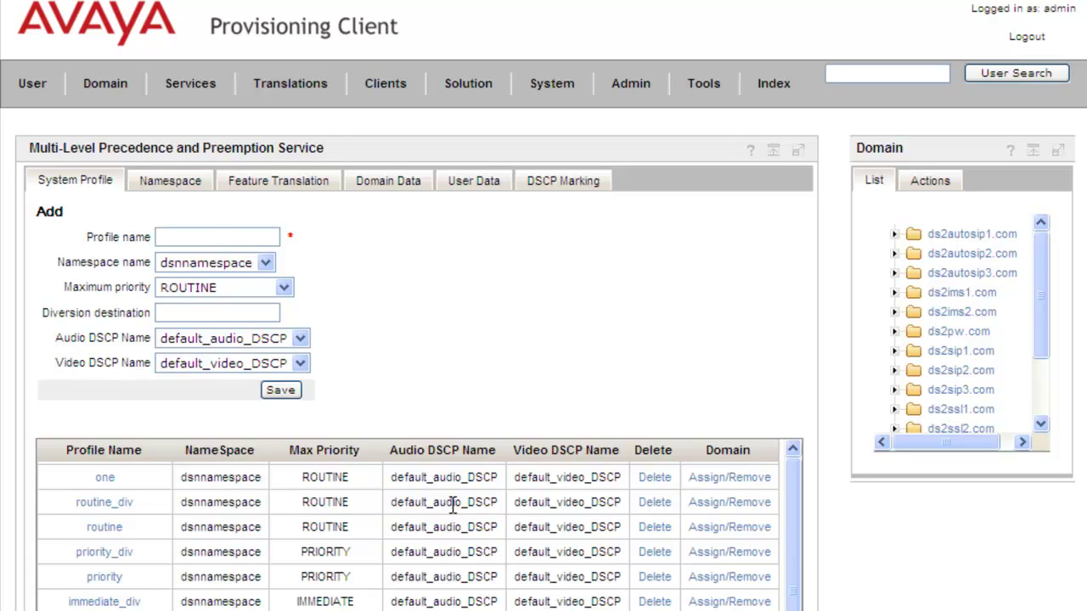
pyautogui.click(180, 187)
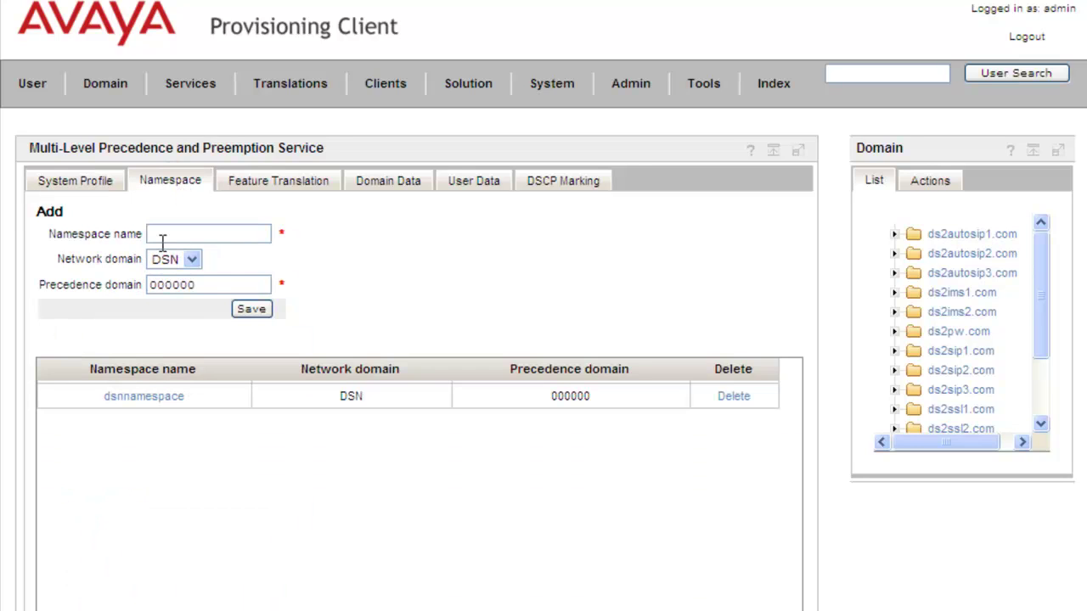
pyautogui.click(168, 233)
pyautogui.write('MLPPKevinTesting')
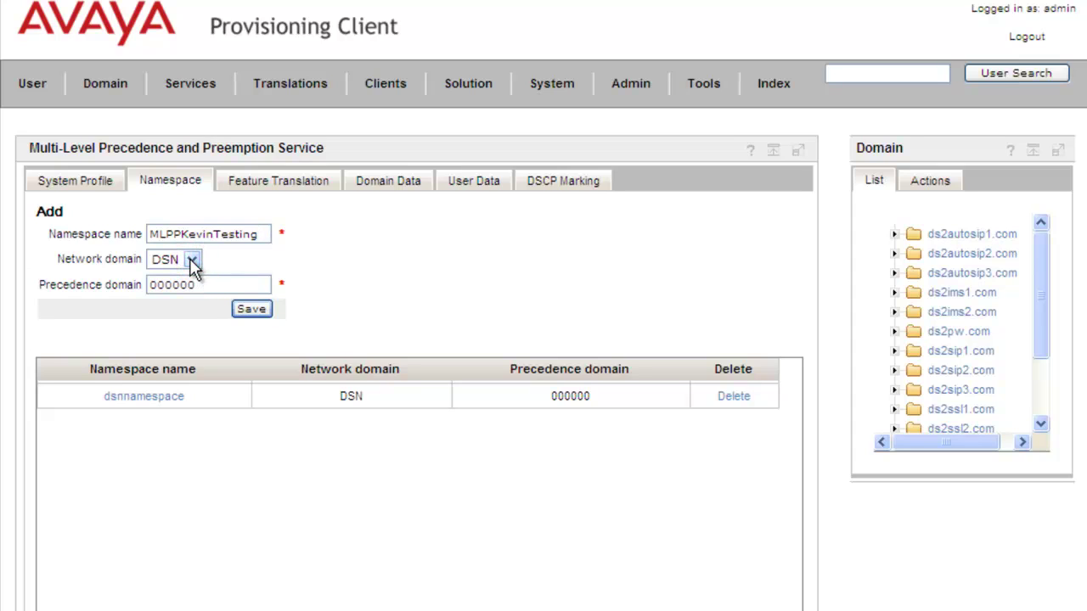
pyautogui.click(193, 261)
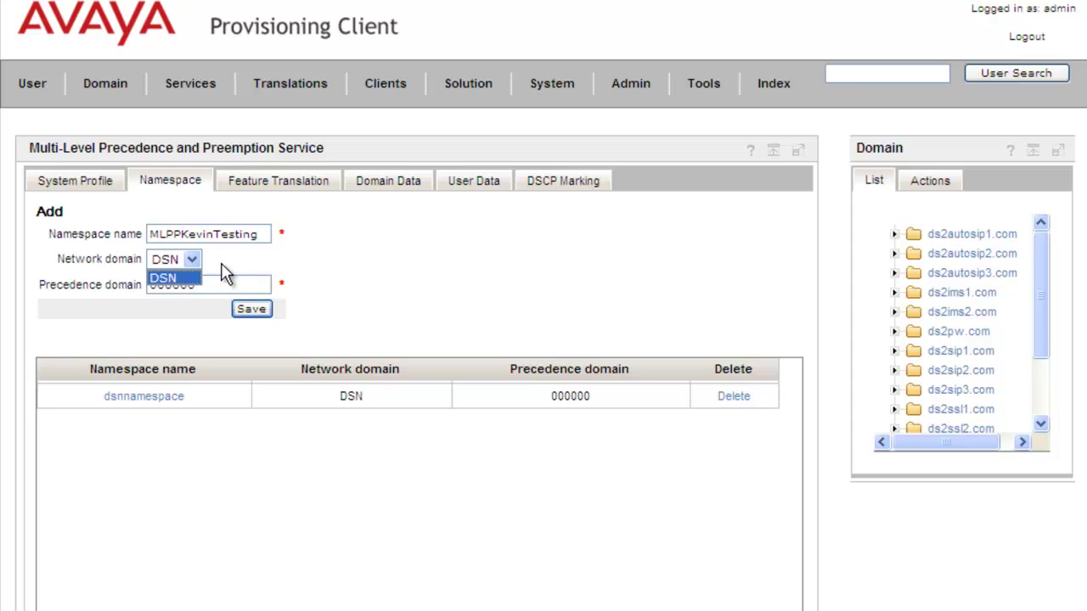
pyautogui.click(544, 369)
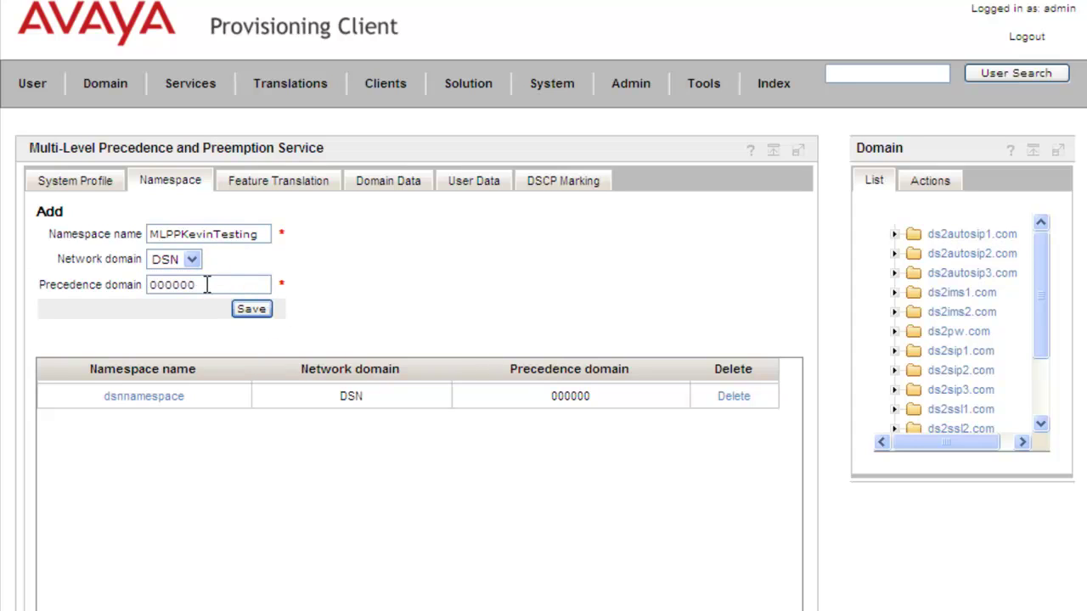
pyautogui.moveTo(204, 286); pyautogui.dragTo(188, 293)
pyautogui.write('1')
pyautogui.click(258, 313)
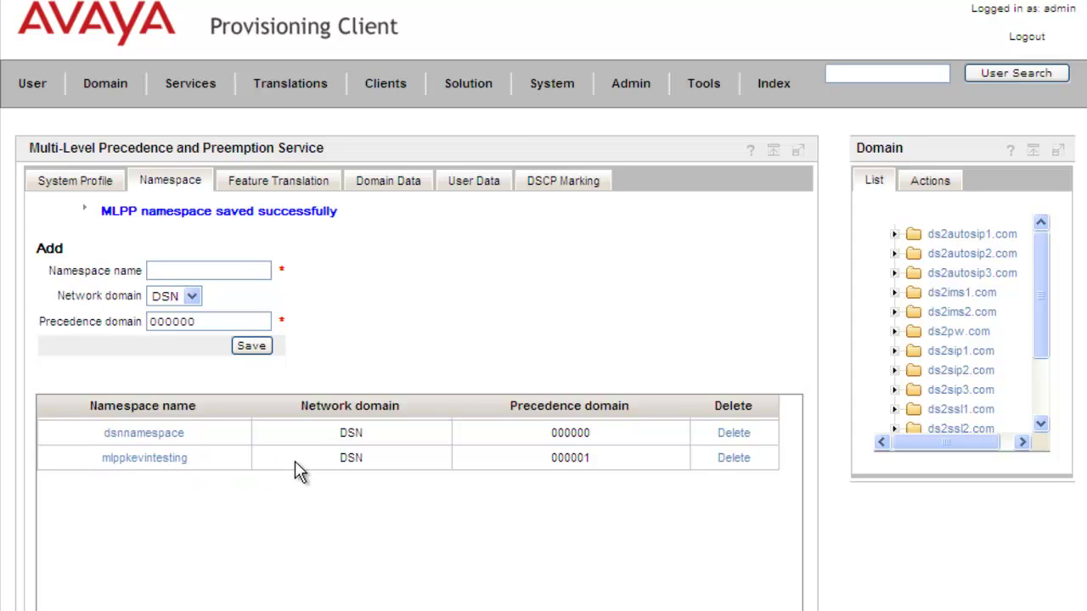
# Step: Review the MLPPKevinTesting namespace details, then go to the MLPP DSCP Marking list
pyautogui.click(170, 463)
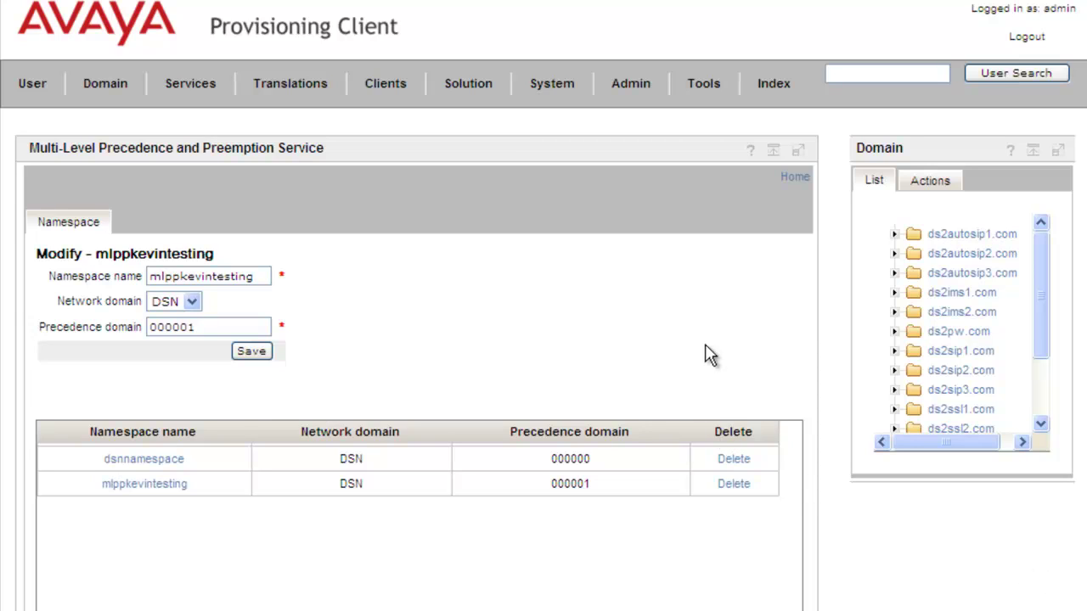
pyautogui.click(788, 180)
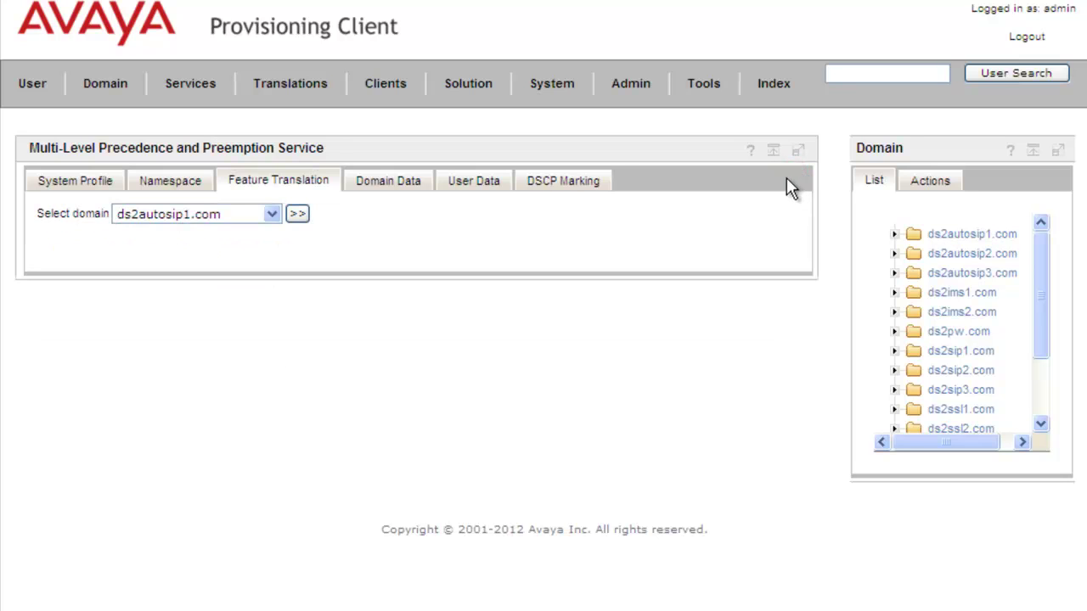
pyautogui.click(554, 183)
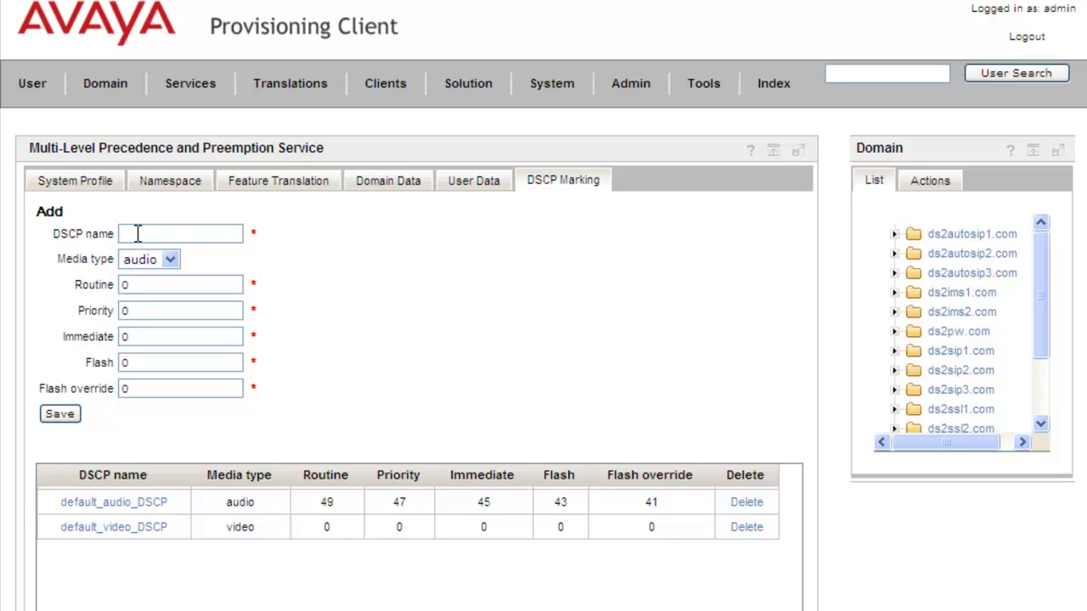
# Step: Save audio DSCP marking DSCPkevintesting with values 30, 34, 38, 42 and 46
pyautogui.click(140, 233)
pyautogui.write('DSCPkevintesting')
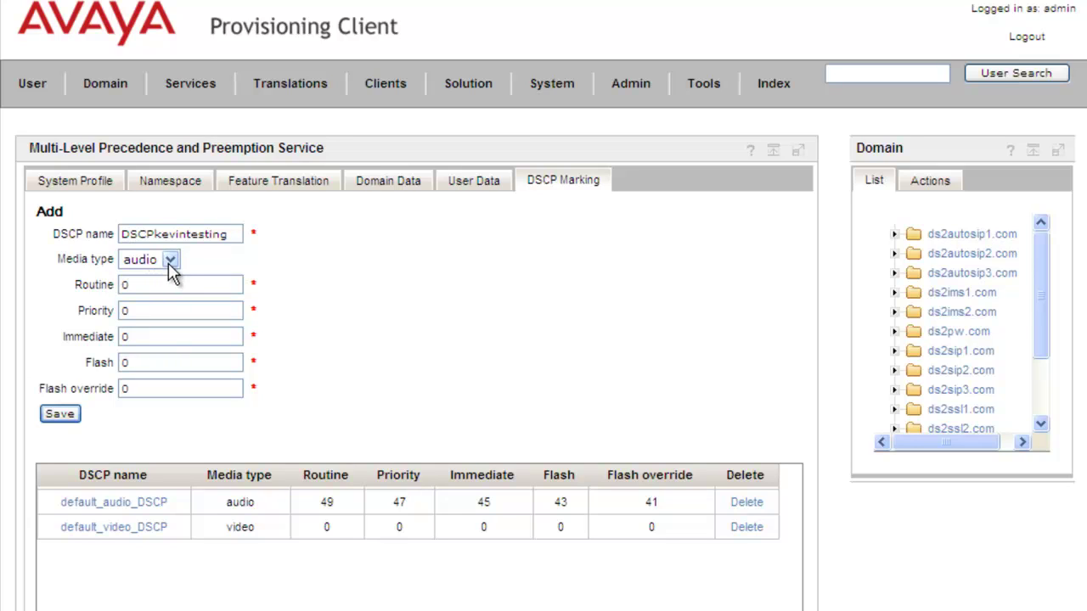
pyautogui.click(170, 261)
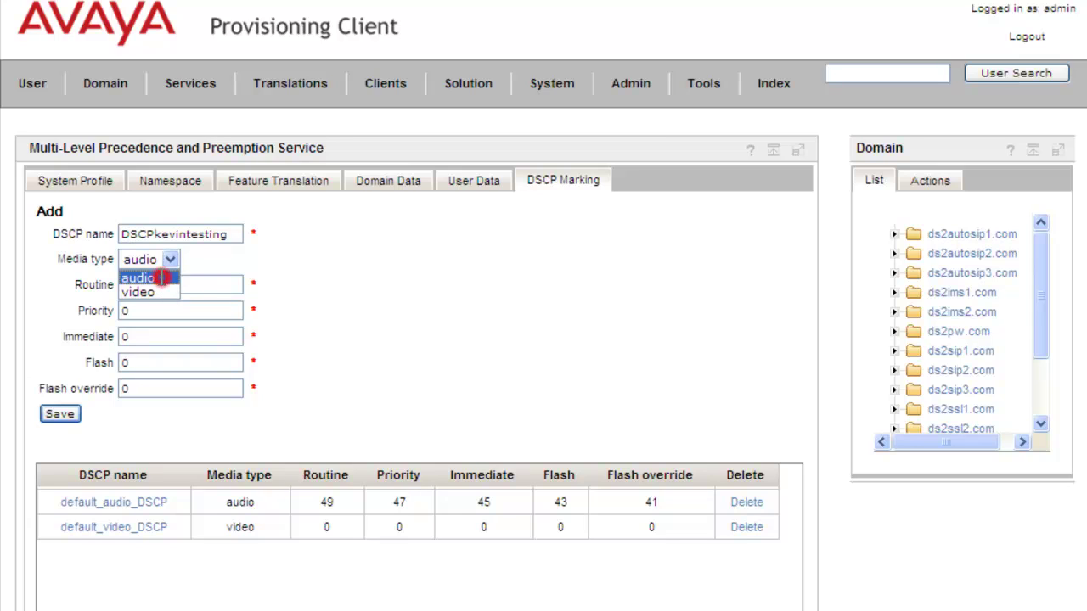
pyautogui.click(164, 277)
pyautogui.doubleClick(124, 285)
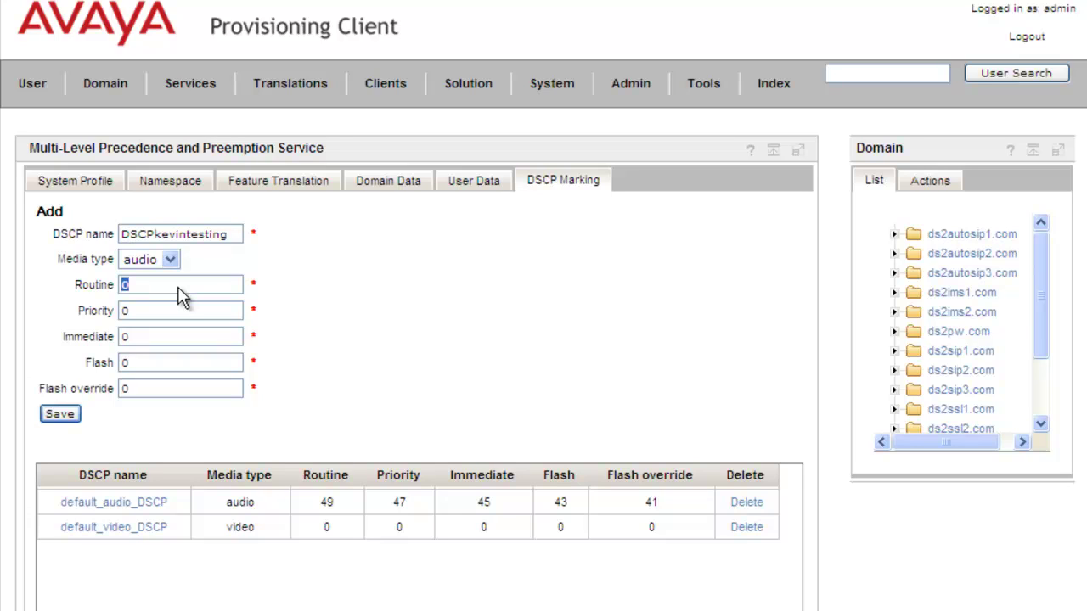
pyautogui.write('30')
pyautogui.click(137, 314)
pyautogui.doubleClick(136, 314)
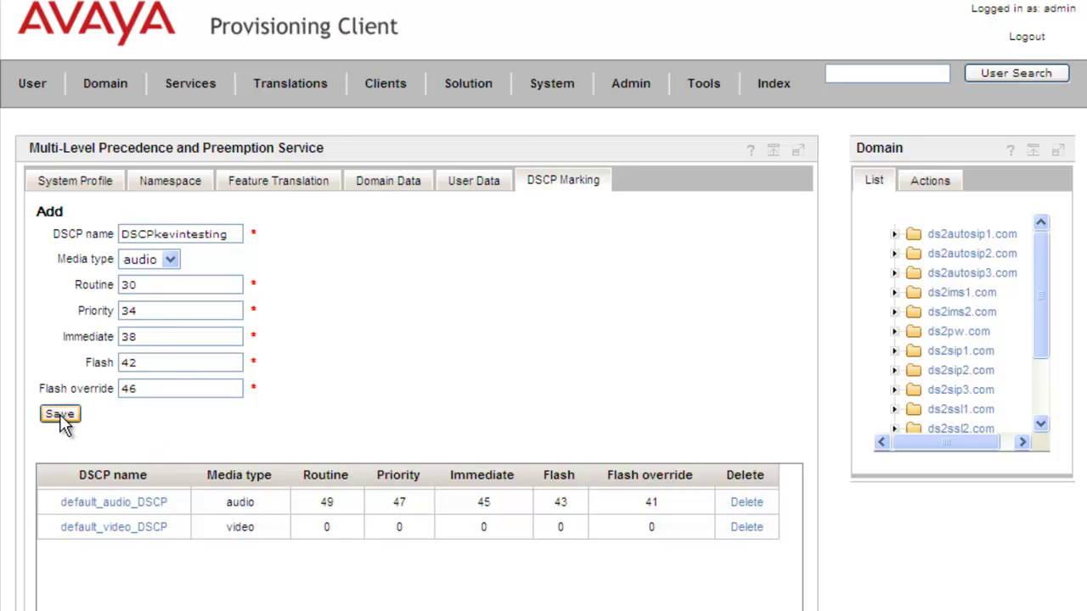
pyautogui.click(61, 417)
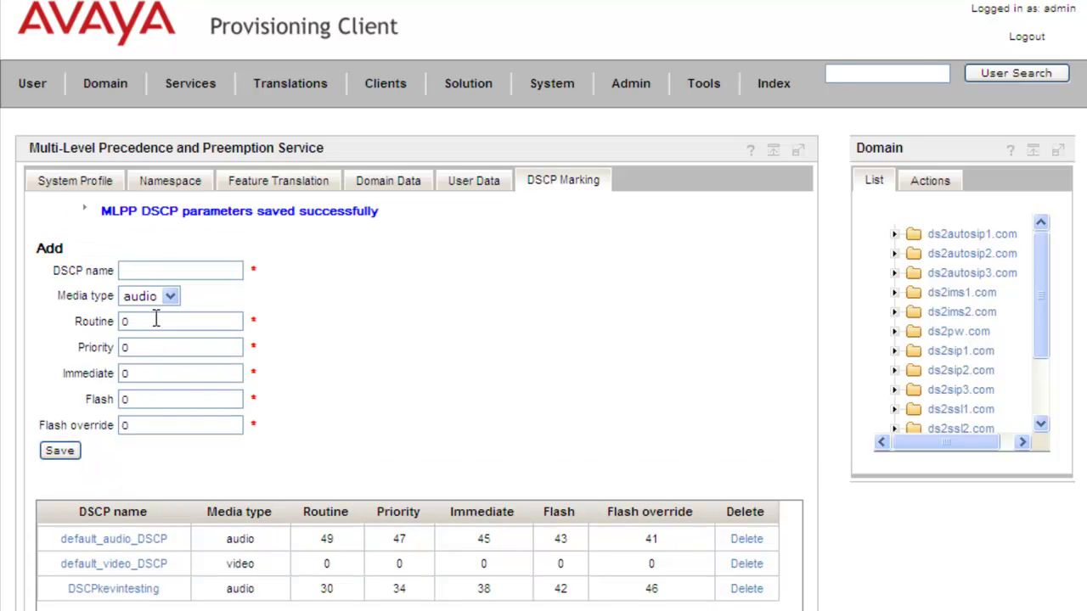
# Step: Save video DSCP marking DSCPVideoKevinTesting with values 10, 15, 20, 25 and 28
pyautogui.click(151, 270)
pyautogui.write('DSCPVideoKevinTesting')
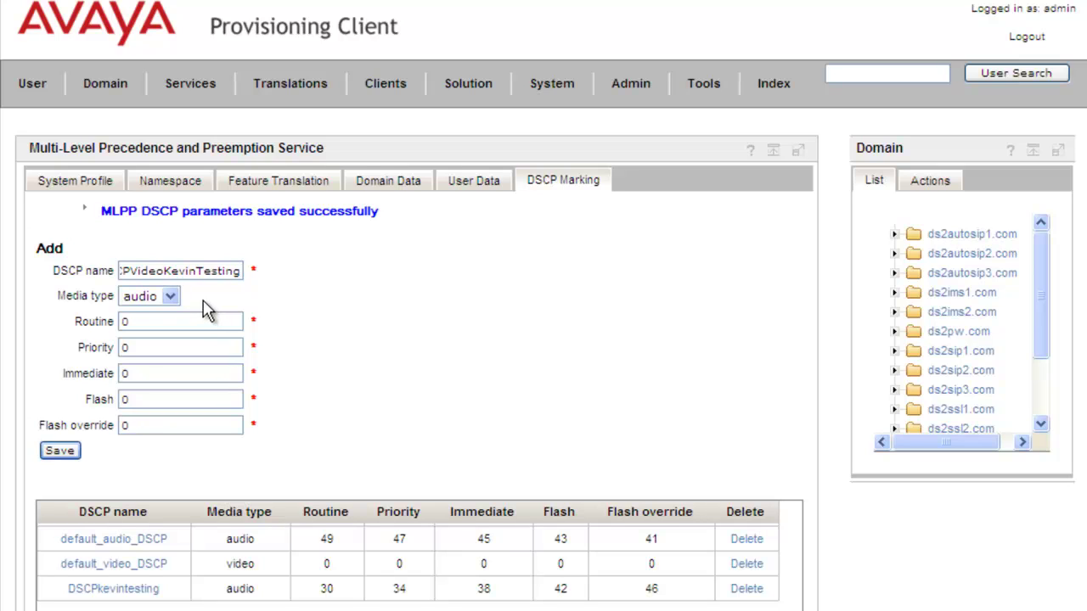
pyautogui.click(172, 297)
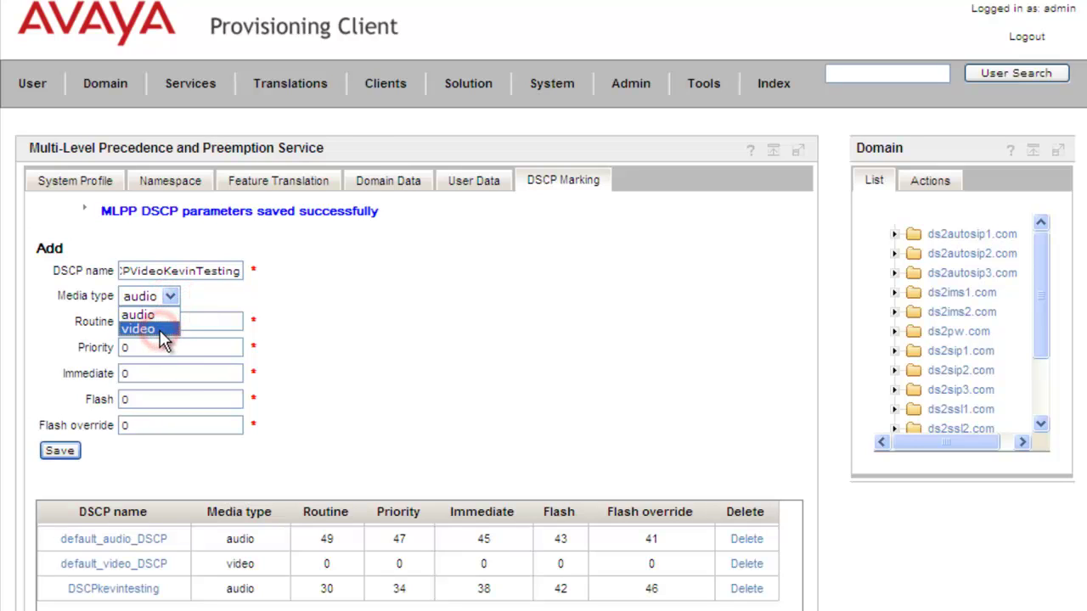
pyautogui.click(160, 332)
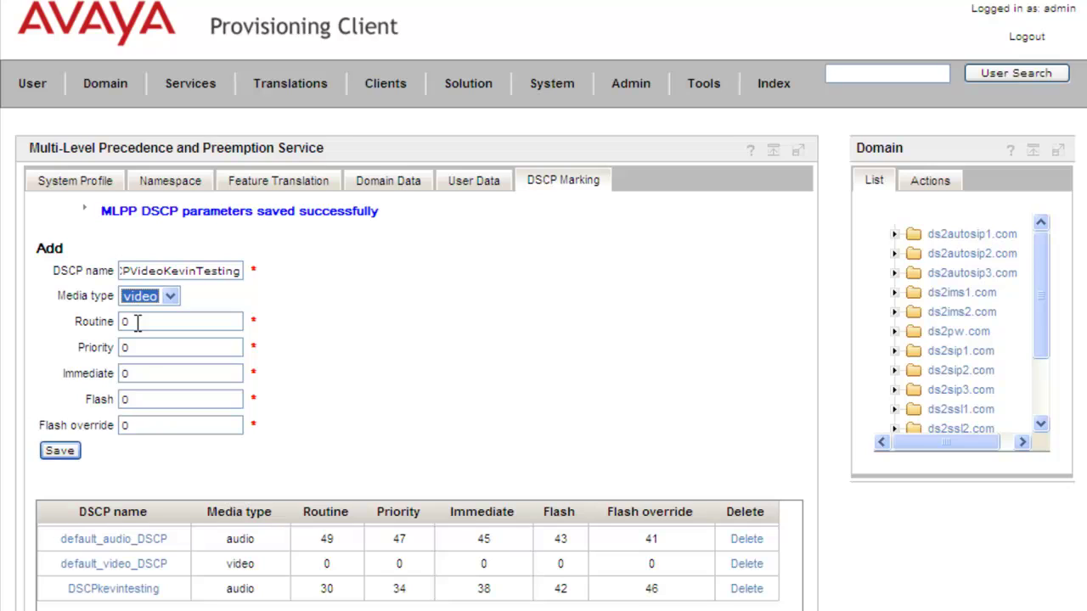
pyautogui.doubleClick(134, 324)
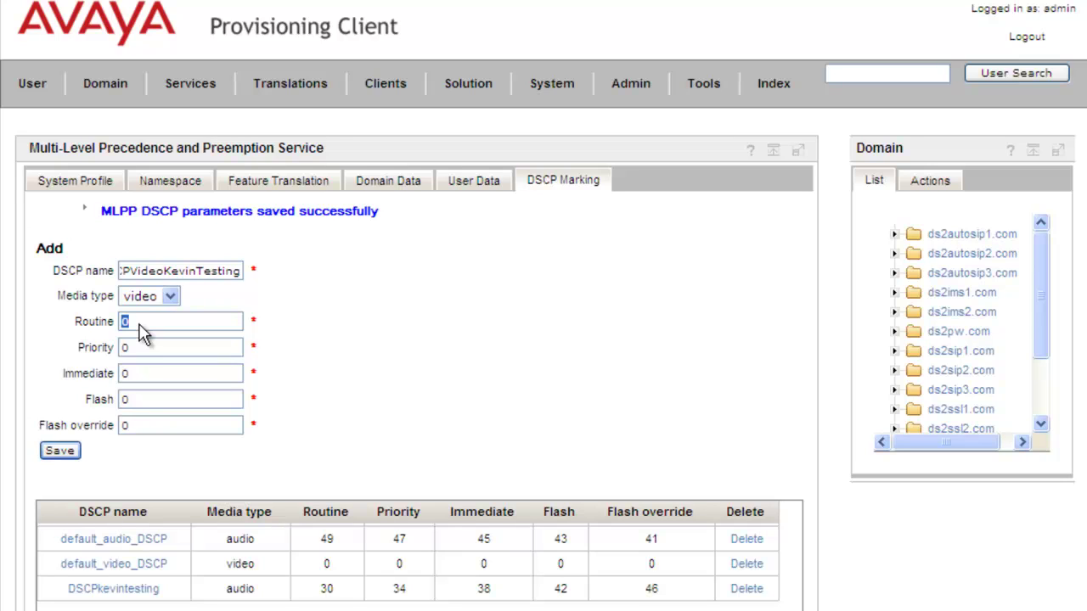
pyautogui.write('10')
pyautogui.doubleClick(128, 347)
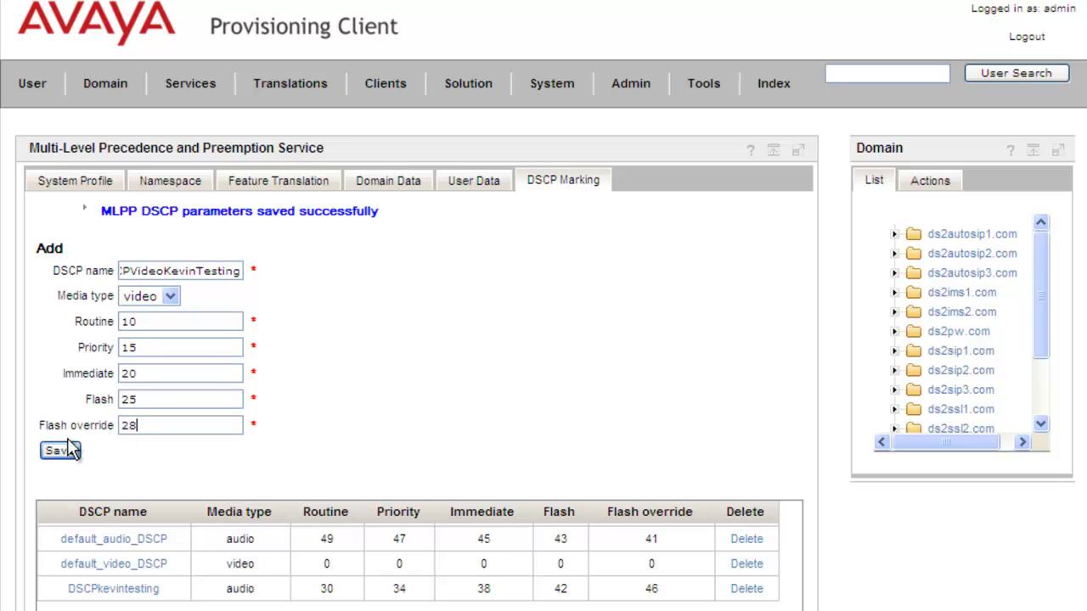
pyautogui.click(59, 451)
pyautogui.click(61, 451)
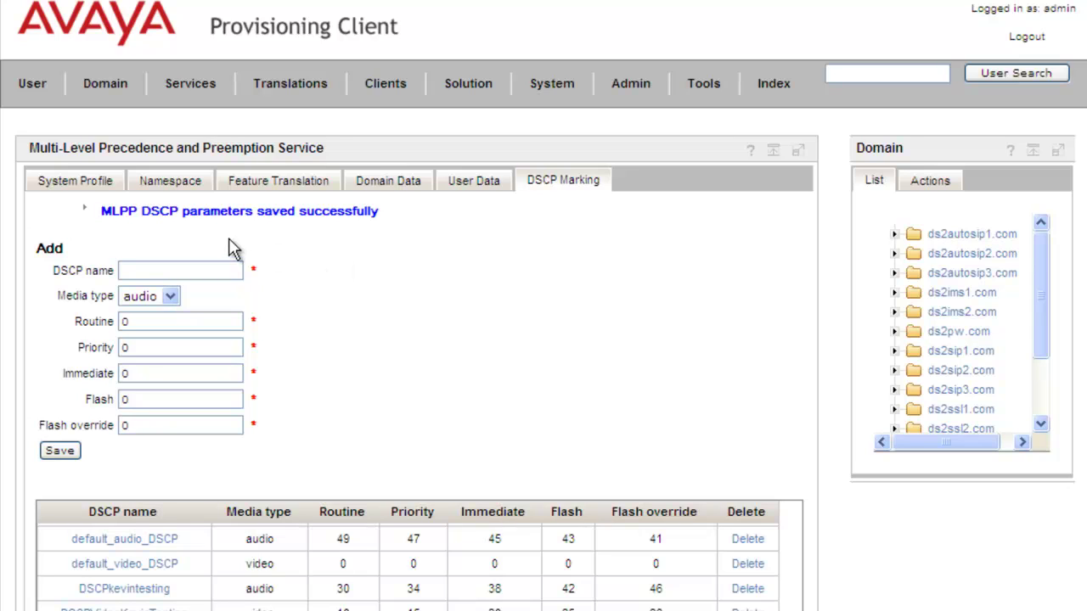
# Step: Start system profile KevinTestingProfile using namespace MLPPKevinTesting and maximum priority FLASH-OVERRIDE
pyautogui.click(74, 181)
pyautogui.click(185, 237)
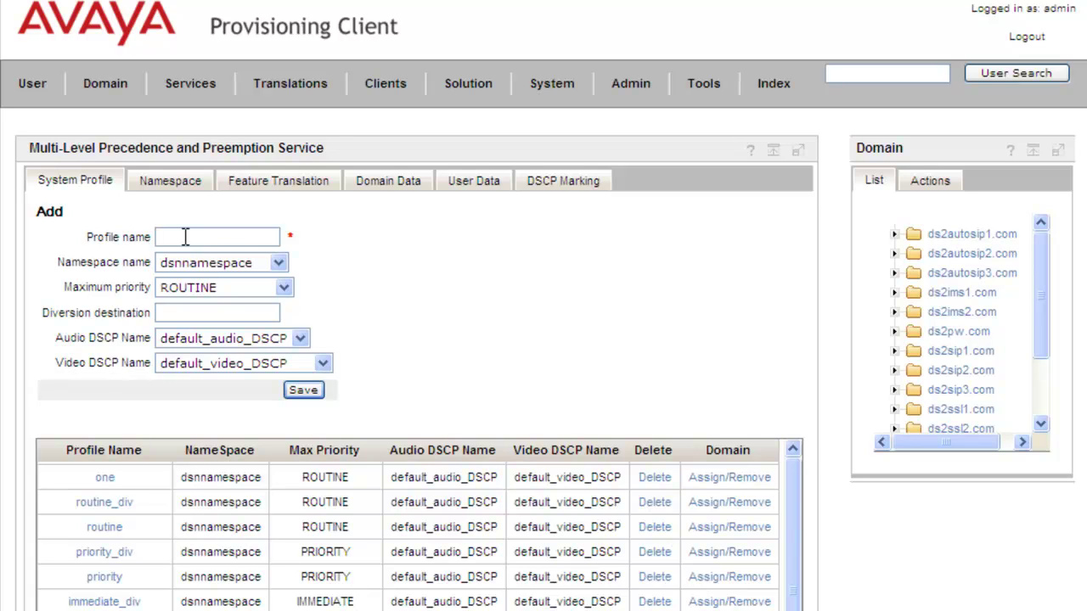
pyautogui.write('KevinTestingProfile')
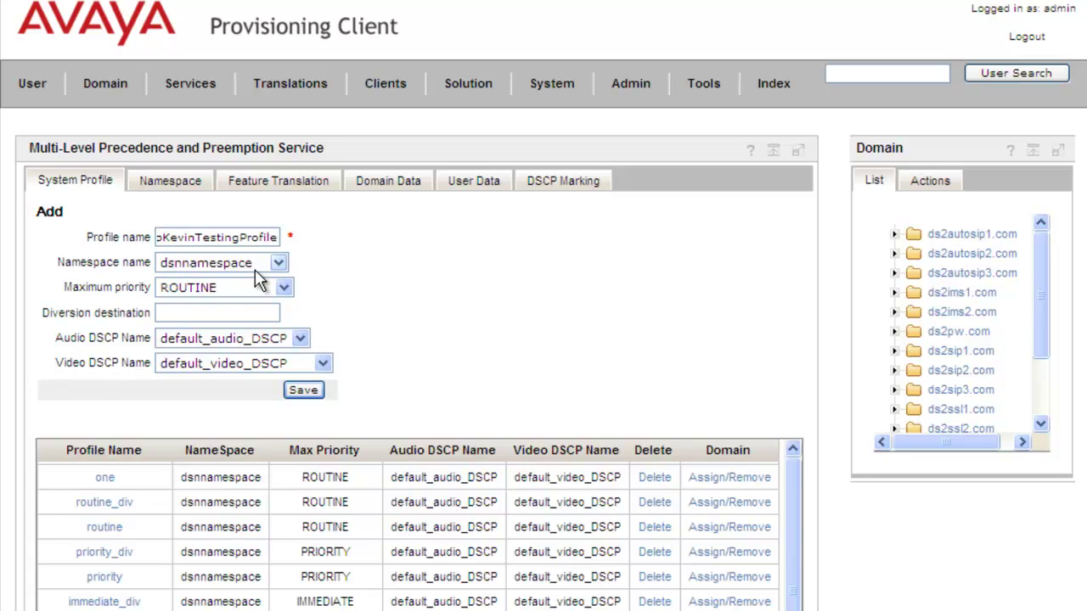
pyautogui.click(281, 264)
pyautogui.click(281, 265)
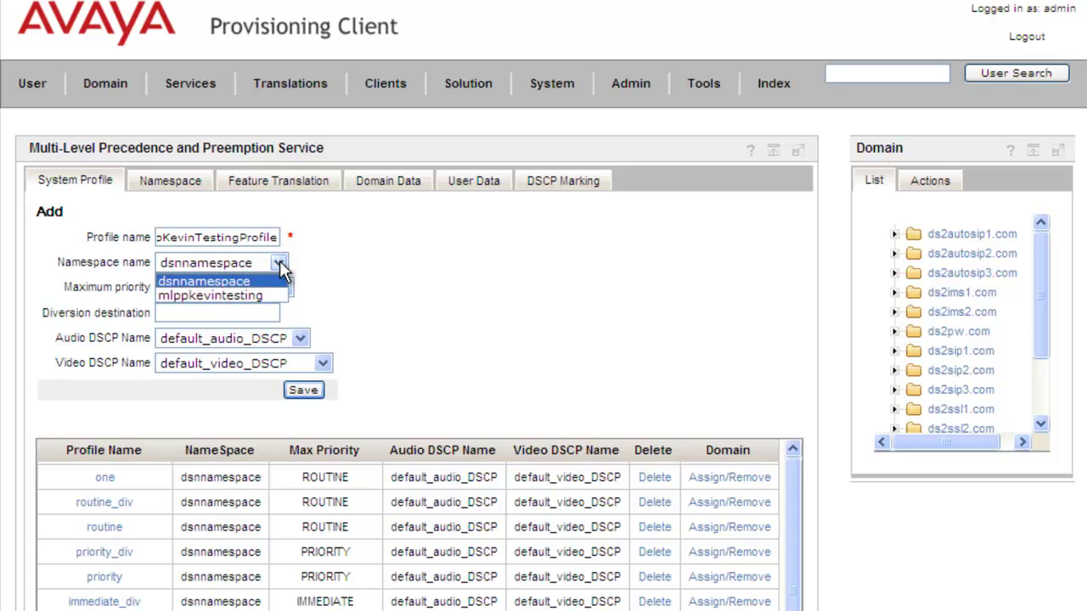
pyautogui.click(244, 297)
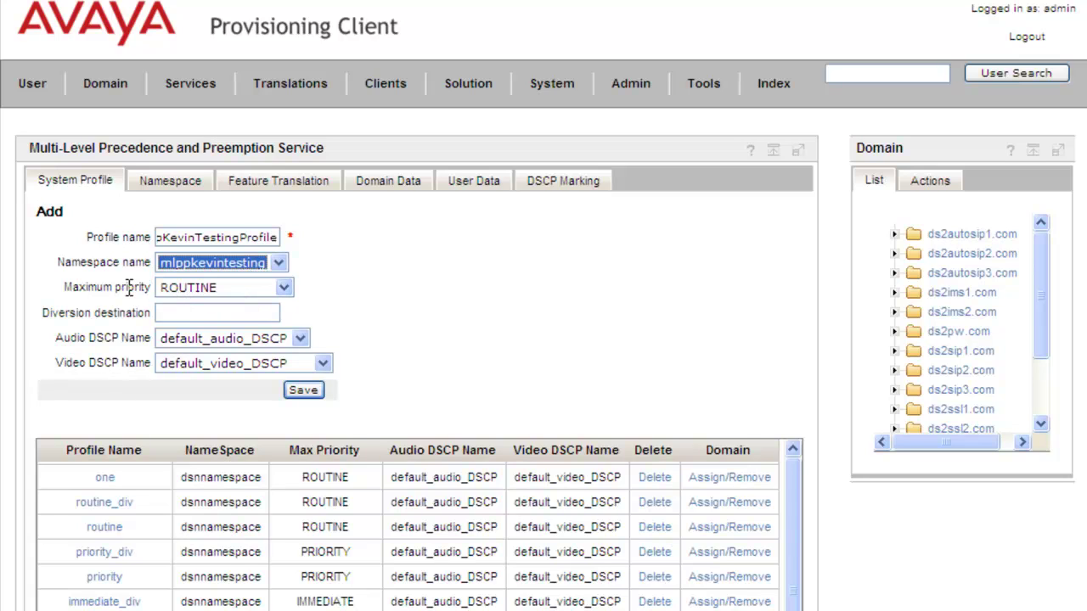
pyautogui.click(286, 289)
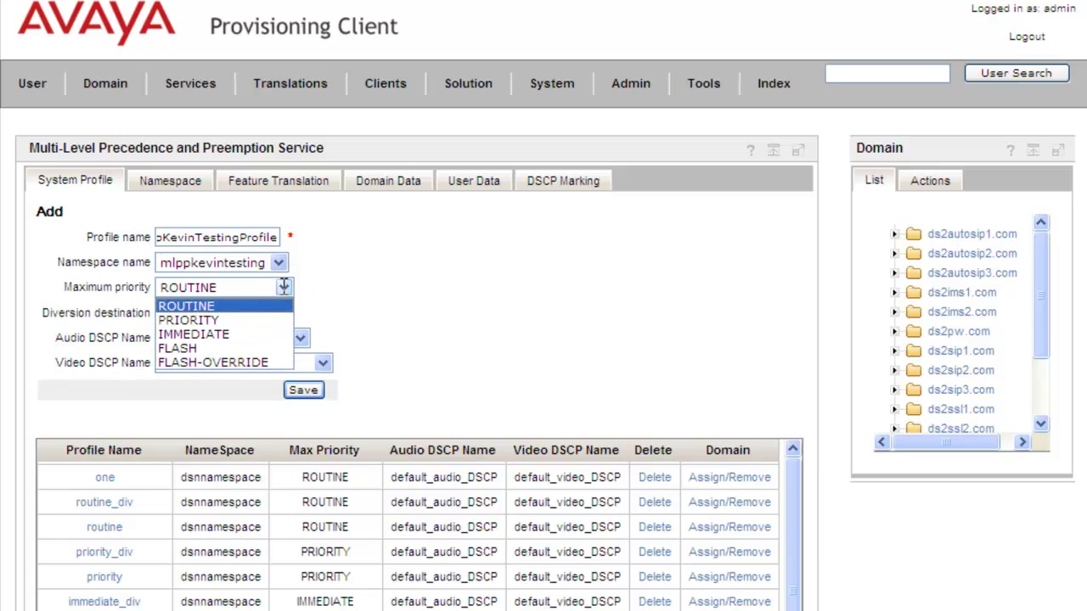
pyautogui.click(247, 360)
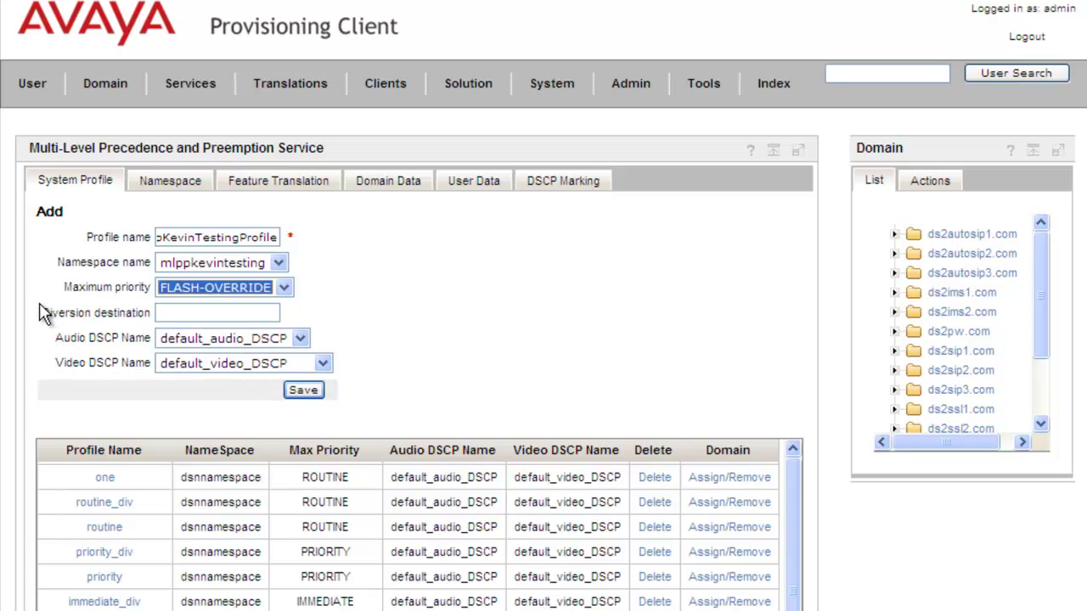
pyautogui.click(195, 314)
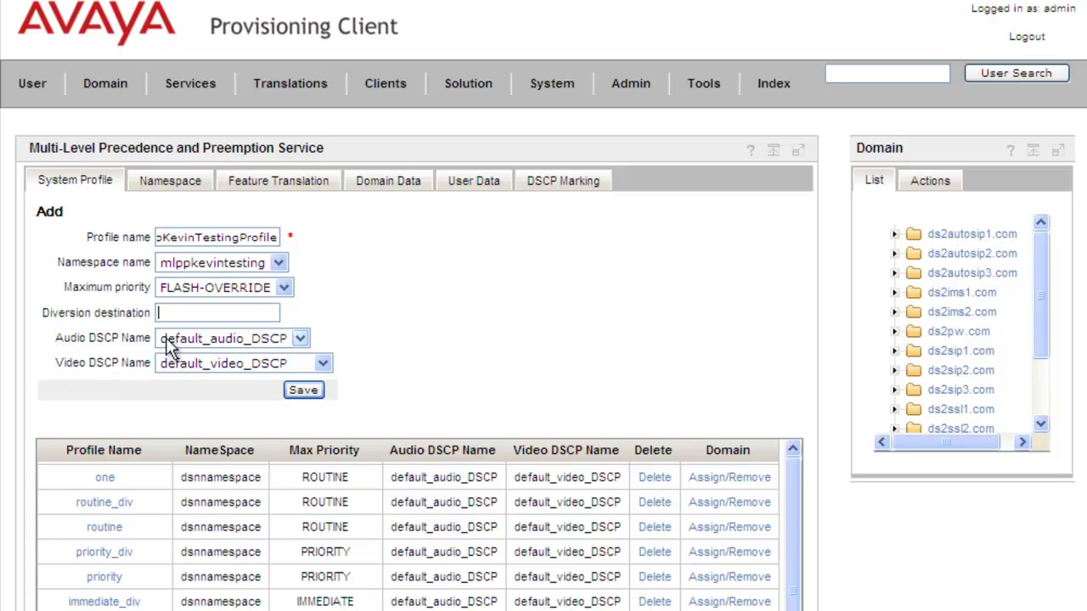
# Step: Pick DSCPkevintesting for audio and DSCPVideoKevinTesting for video, then save the profile
pyautogui.click(301, 338)
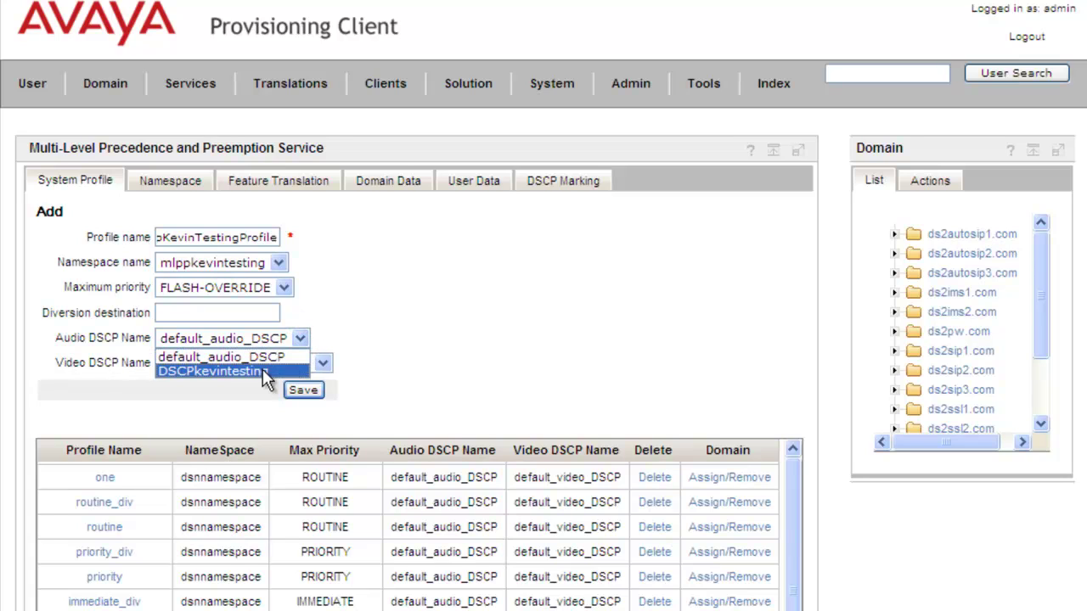
pyautogui.click(261, 372)
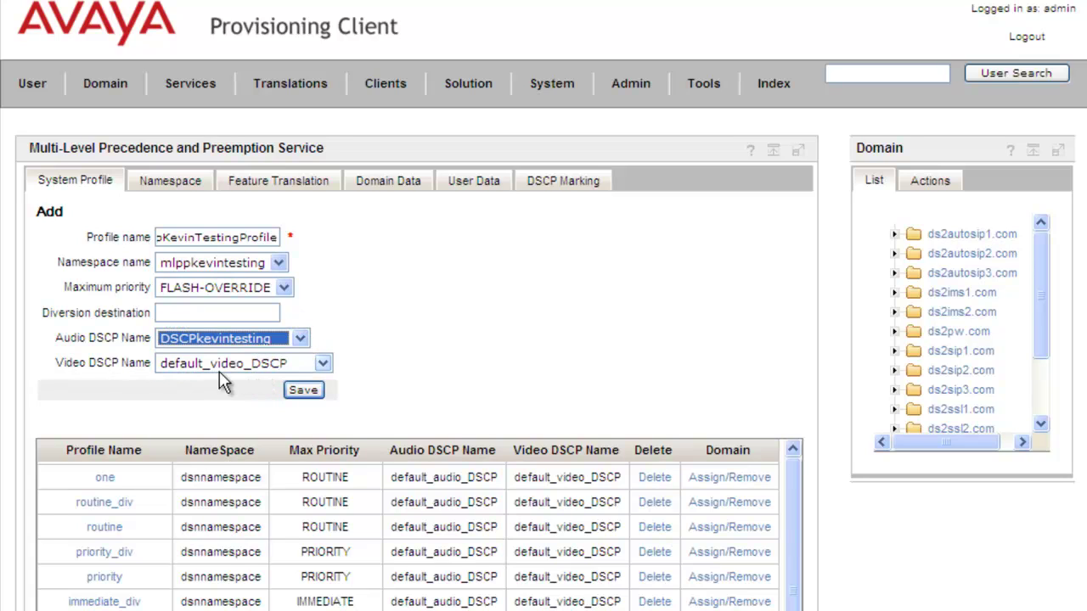
pyautogui.click(325, 364)
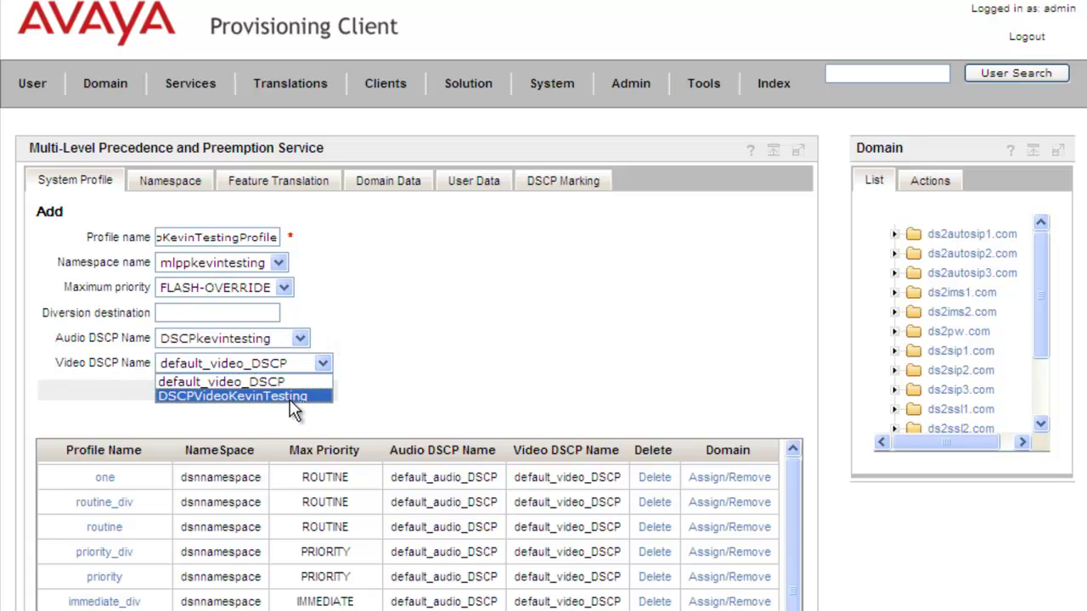
pyautogui.click(291, 406)
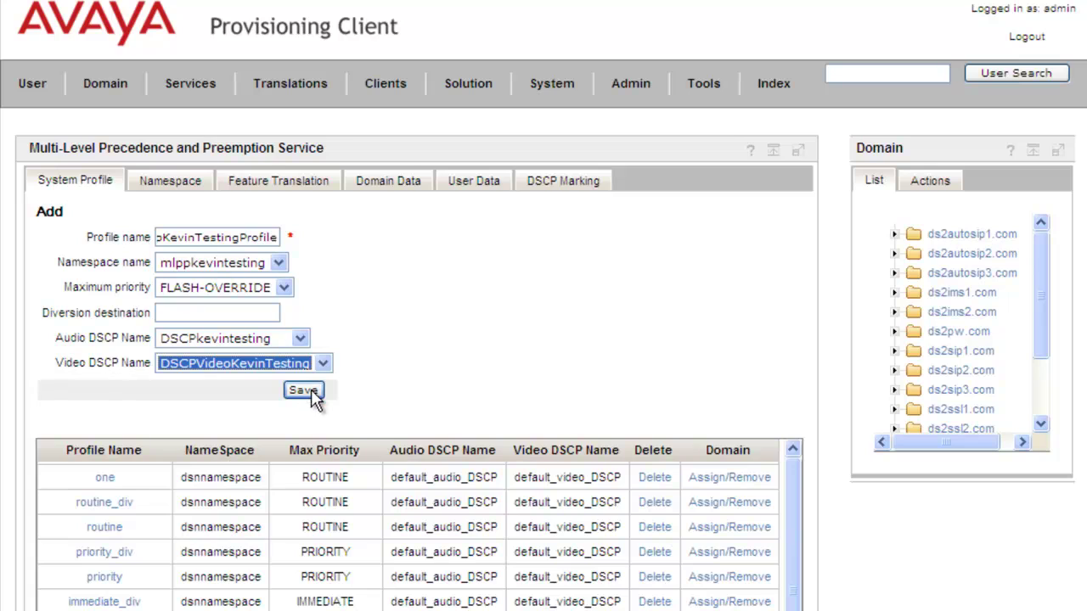
pyautogui.click(312, 397)
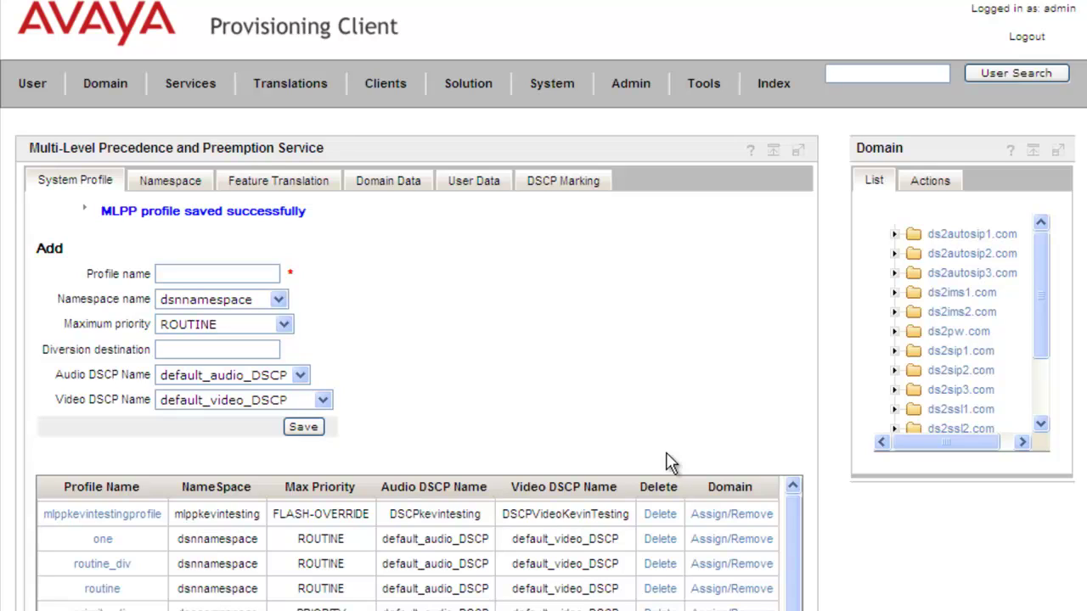
# Step: Move ds2autosip1.com into mlppkevintestingprofile's selected domains and save the list
pyautogui.click(735, 516)
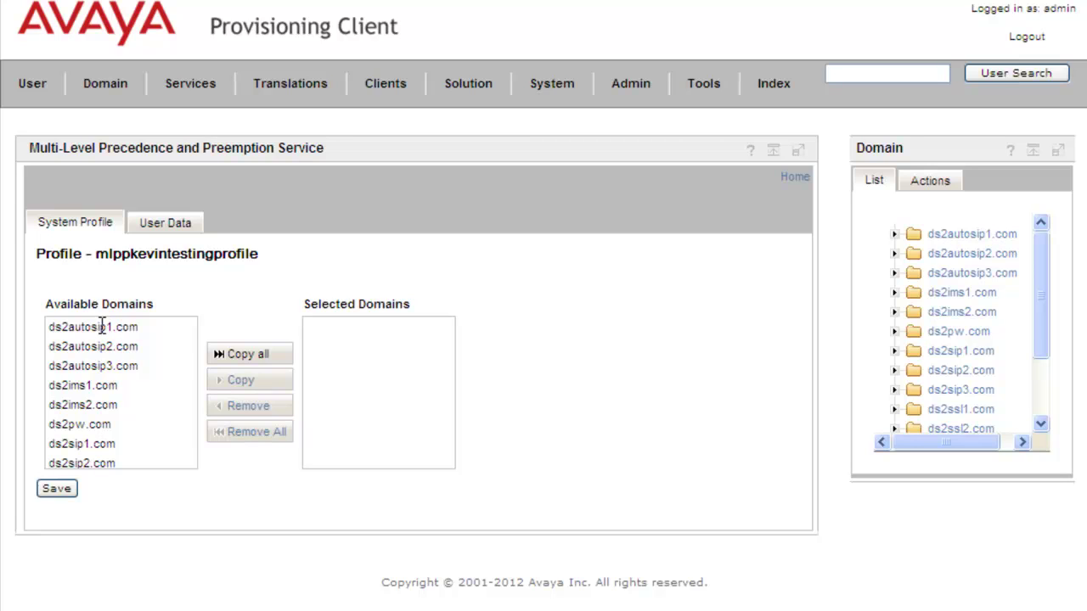
pyautogui.click(107, 326)
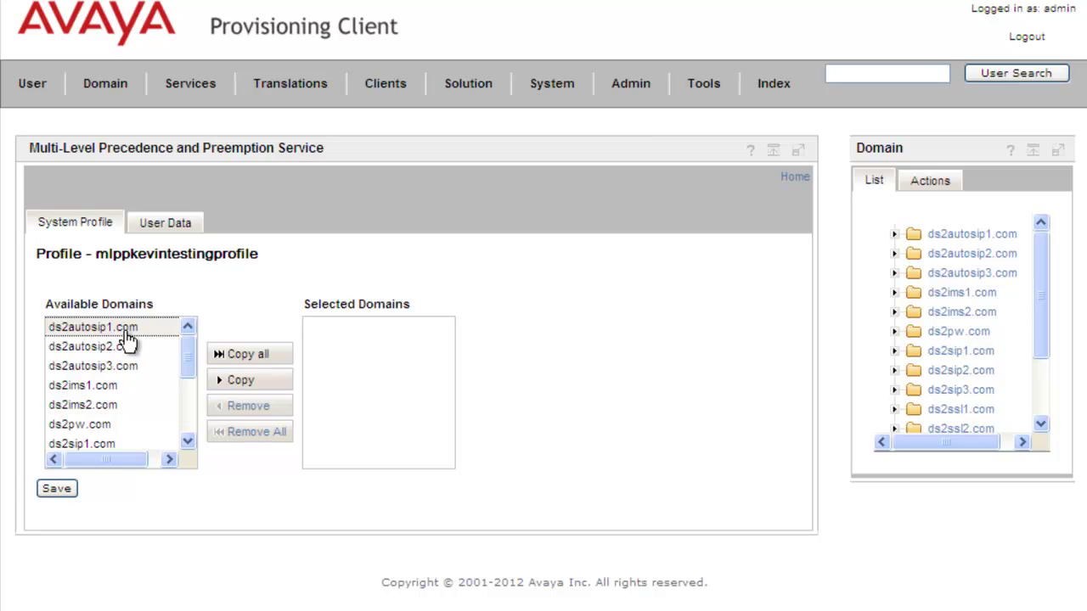
pyautogui.click(254, 387)
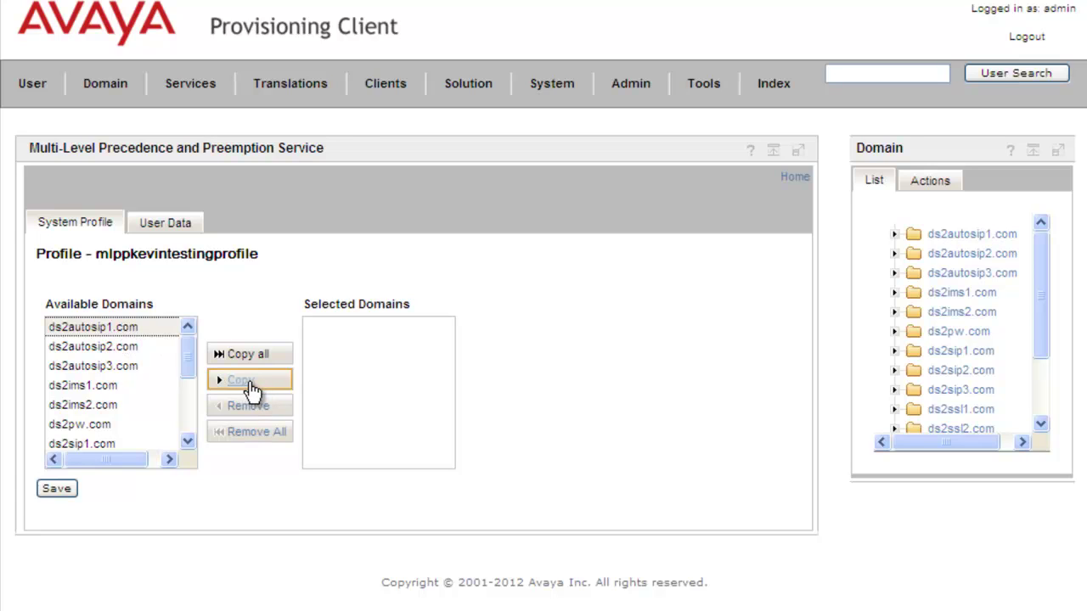
pyautogui.click(254, 390)
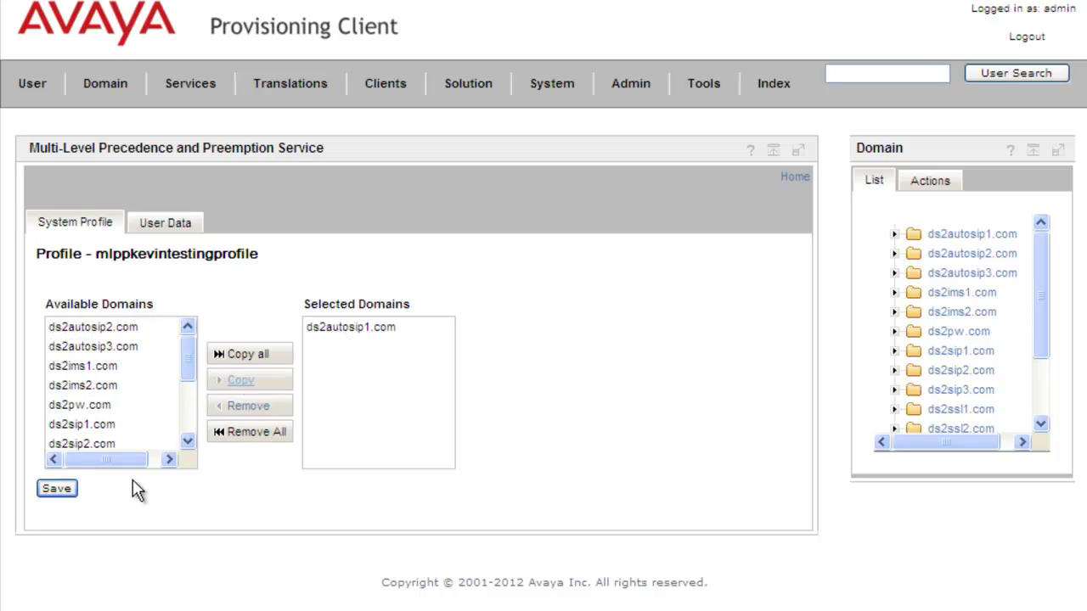
pyautogui.click(56, 495)
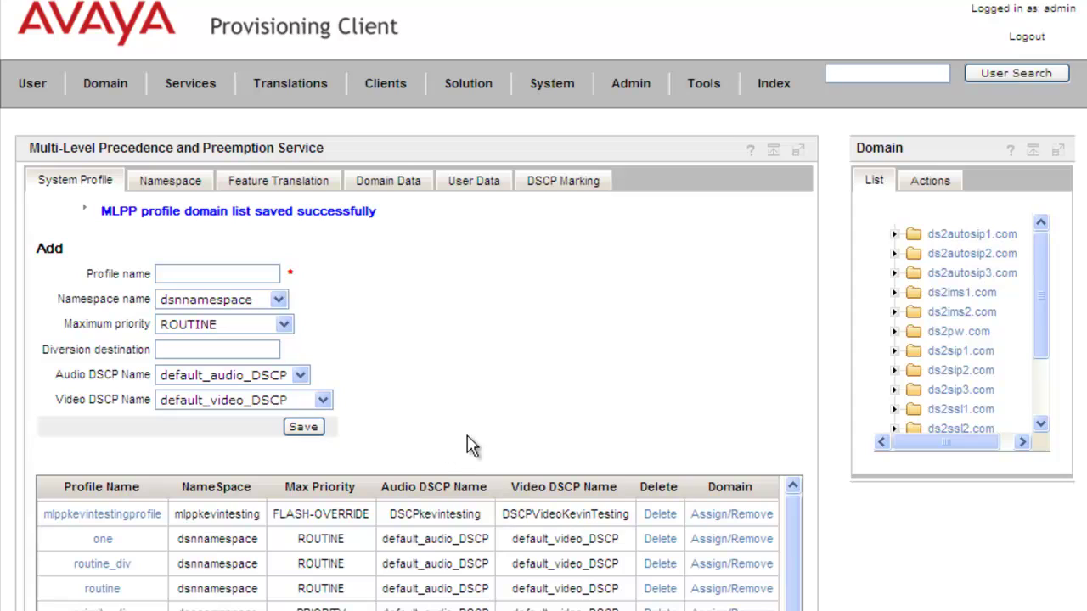
# Step: Save ds2autosip1.com's service assignments via Assign Services, with Multi-Level Precedence and Preemption checked
pyautogui.click(105, 83)
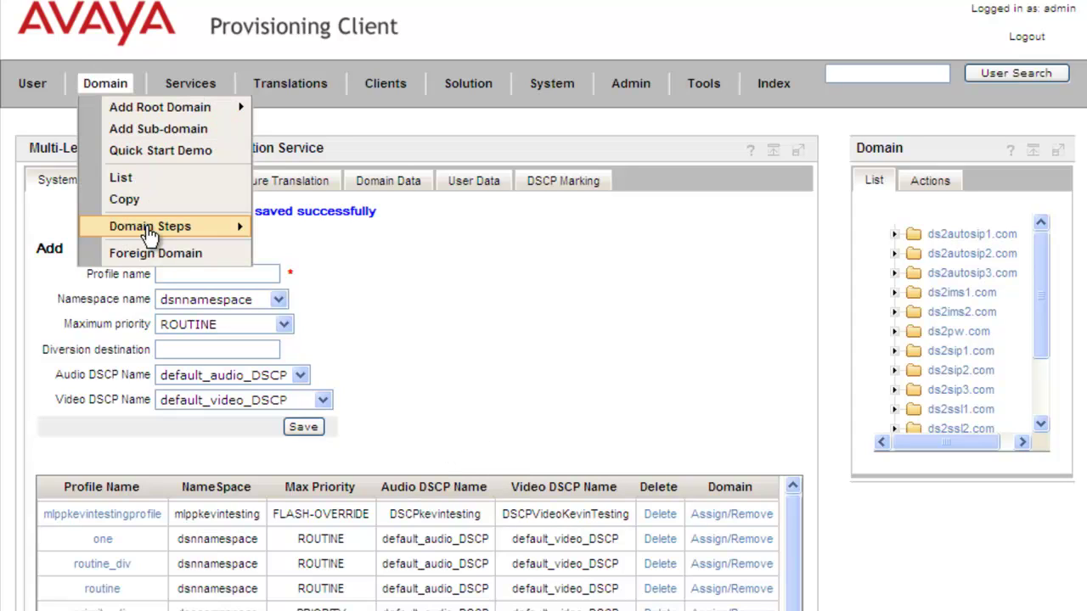
pyautogui.moveTo(151, 234)
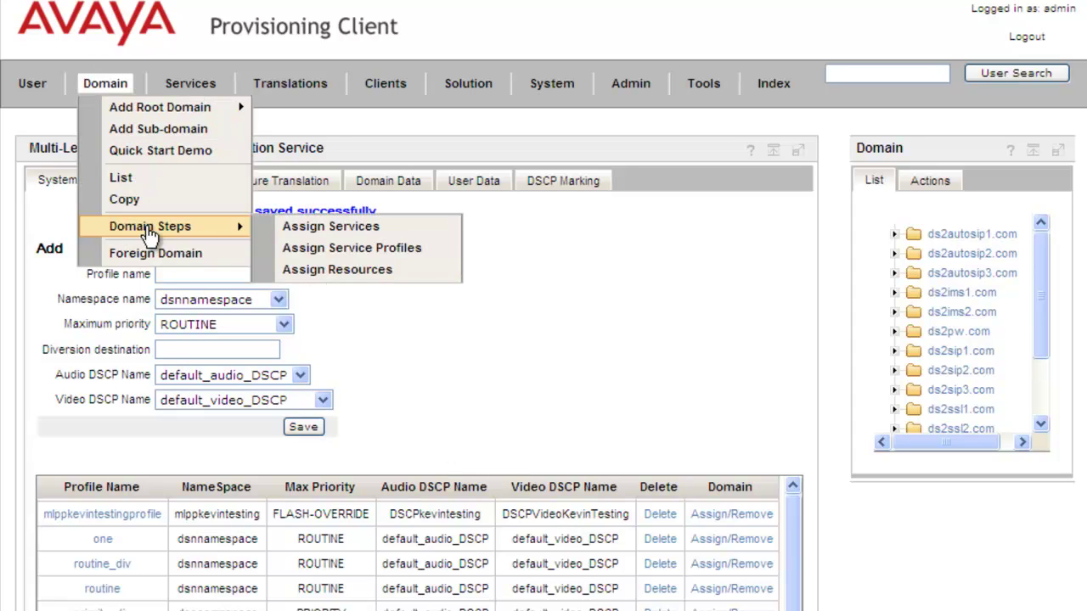
pyautogui.click(347, 234)
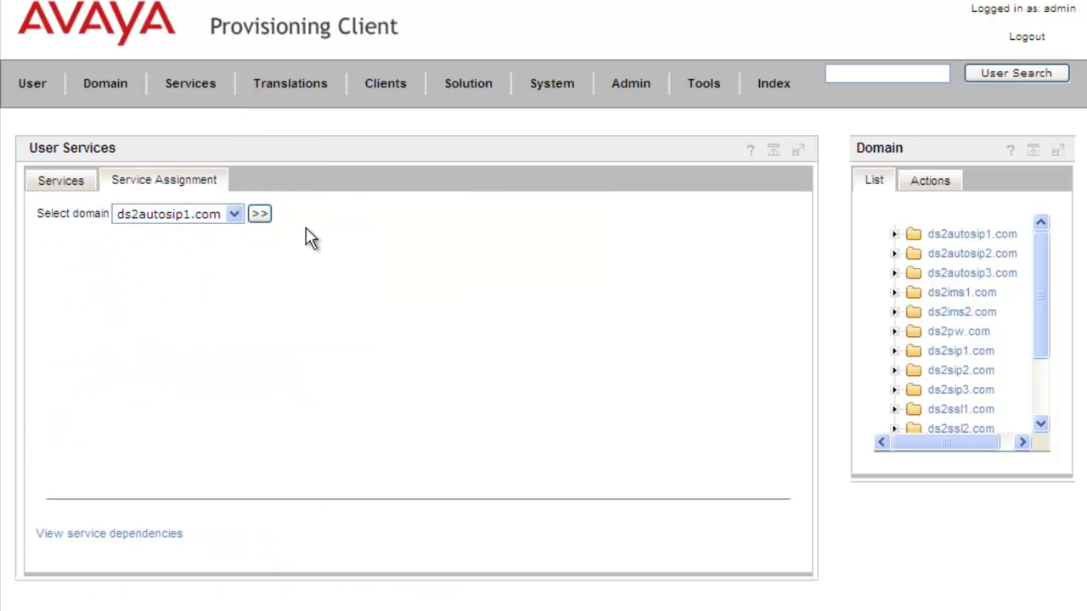
pyautogui.click(259, 215)
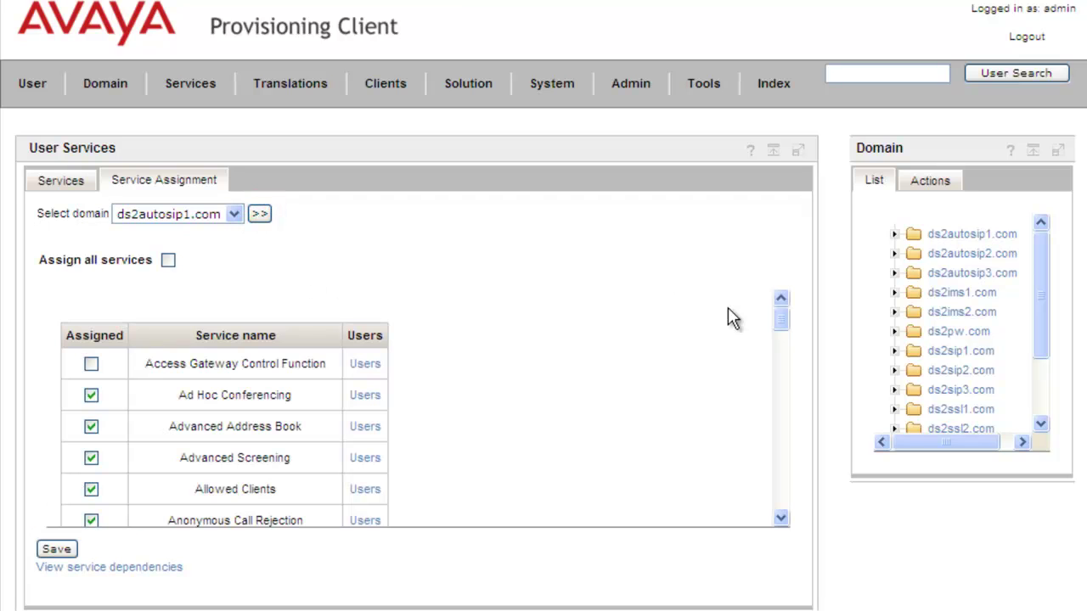
pyautogui.moveTo(780, 323); pyautogui.dragTo(783, 401)
pyautogui.scroll(-5, 783, 402)
pyautogui.scroll(-8, 74, 355)
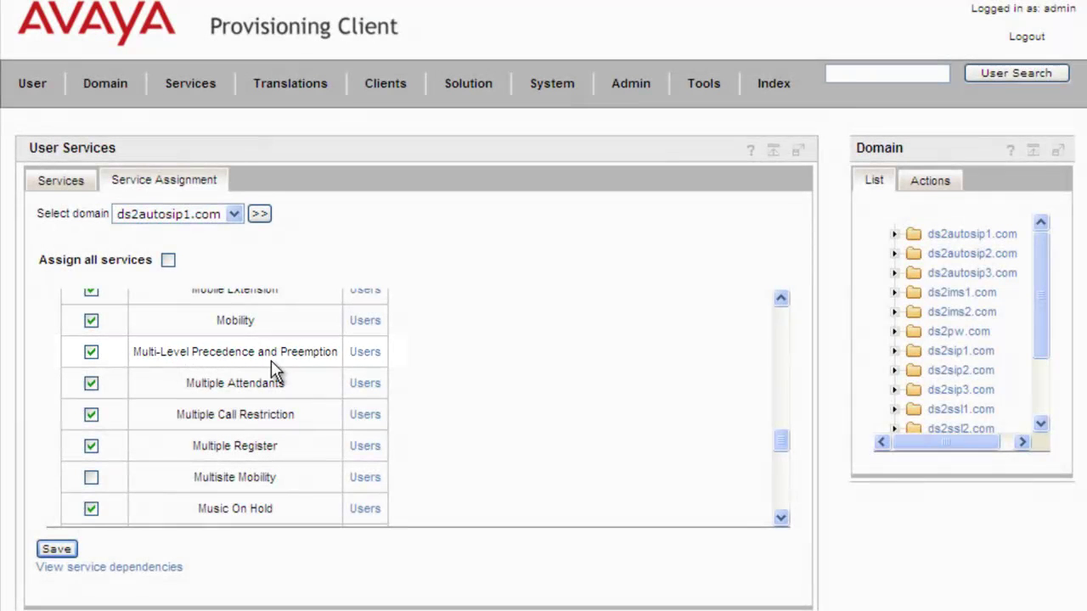
pyautogui.click(54, 550)
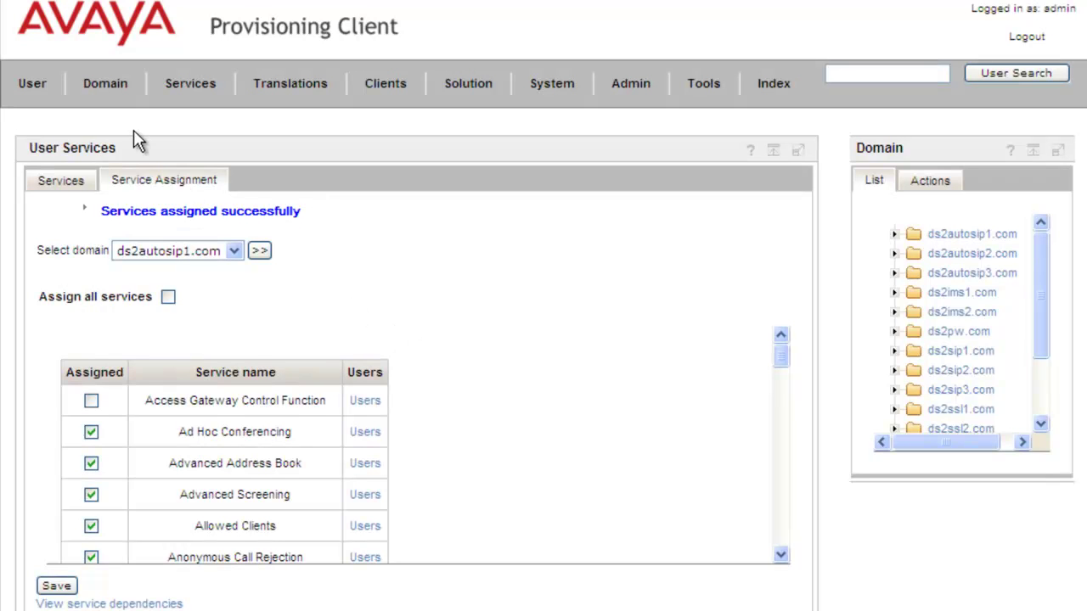
# Step: Go to the MLPP System Profile list and open mlppkevintestingprofile's edit page
pyautogui.click(190, 84)
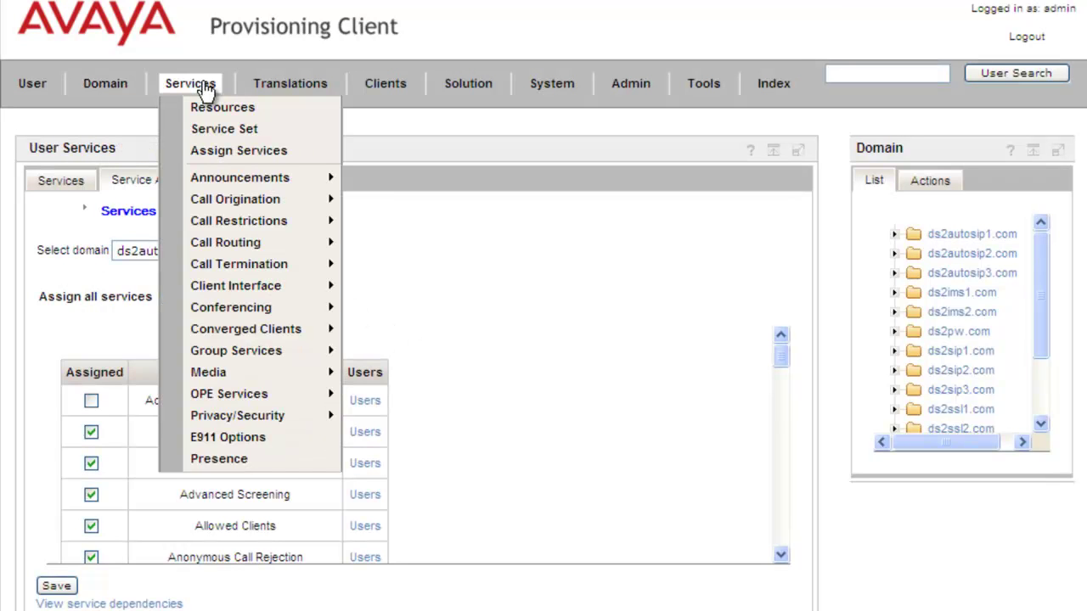
pyautogui.moveTo(247, 420)
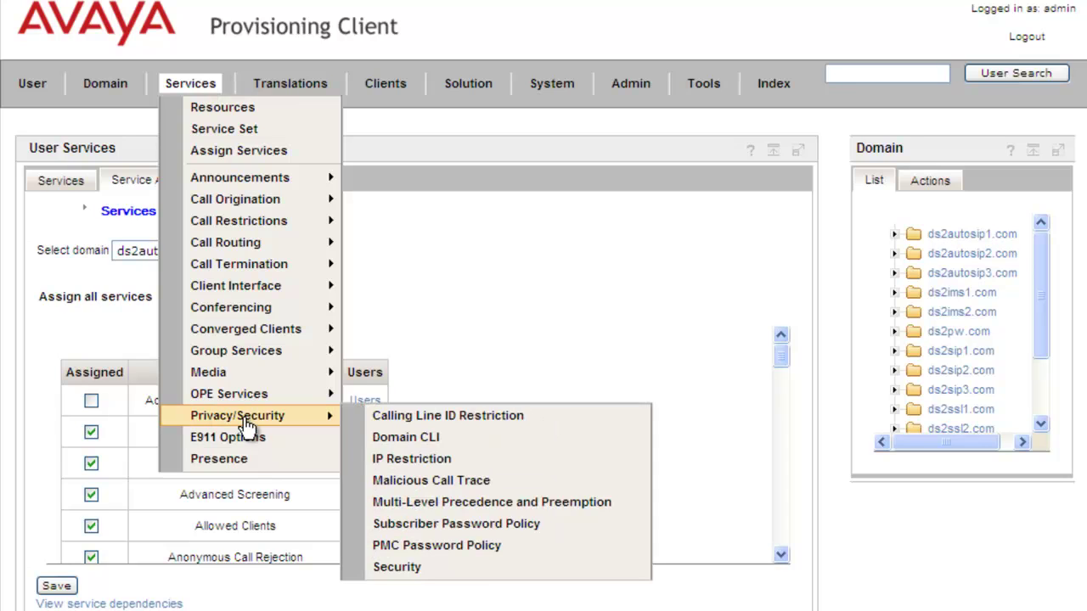
pyautogui.click(507, 510)
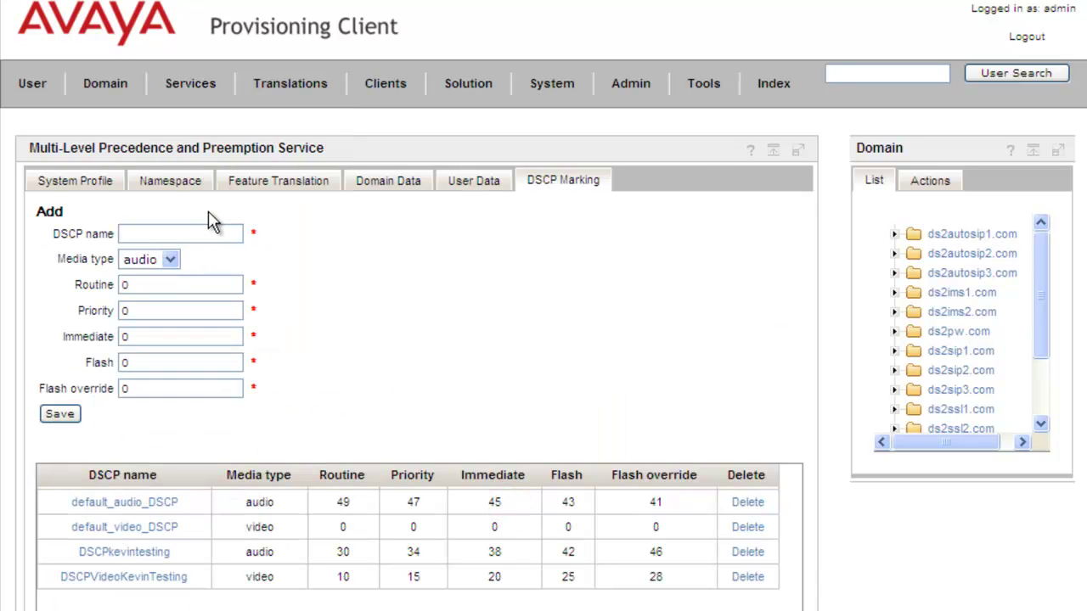
pyautogui.click(83, 182)
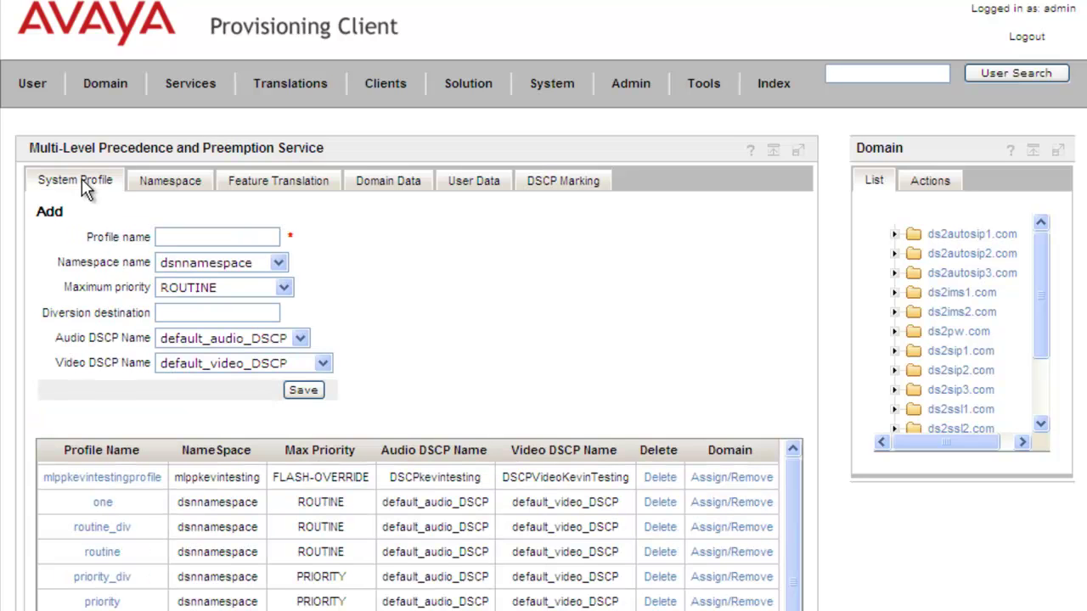
pyautogui.click(141, 489)
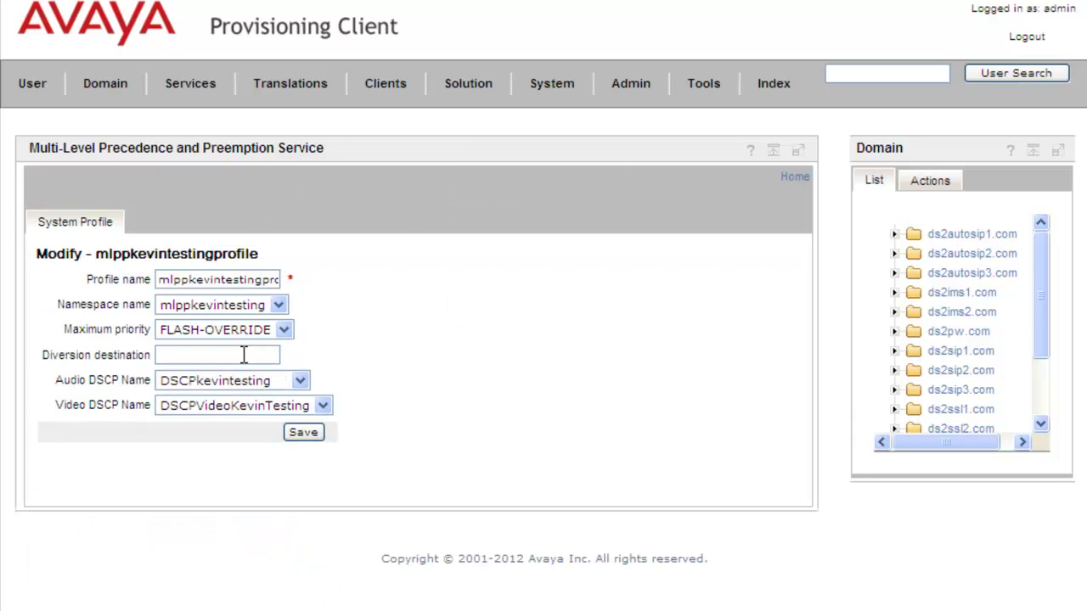
# Step: Enter a user's SIP address at ds2autosip1.com as the diversion destination and save
pyautogui.click(244, 355)
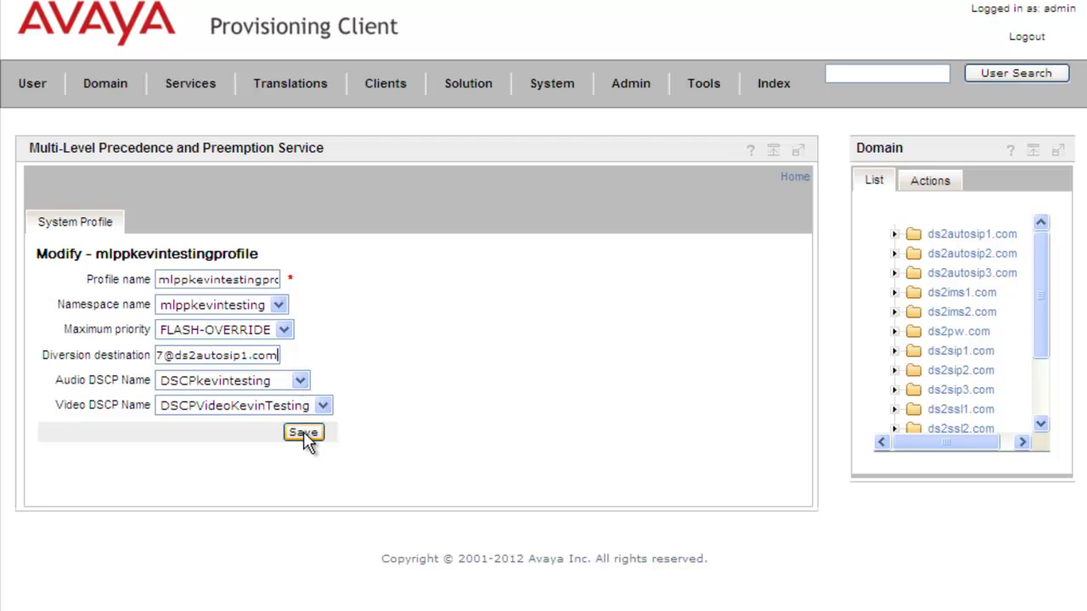
pyautogui.click(303, 433)
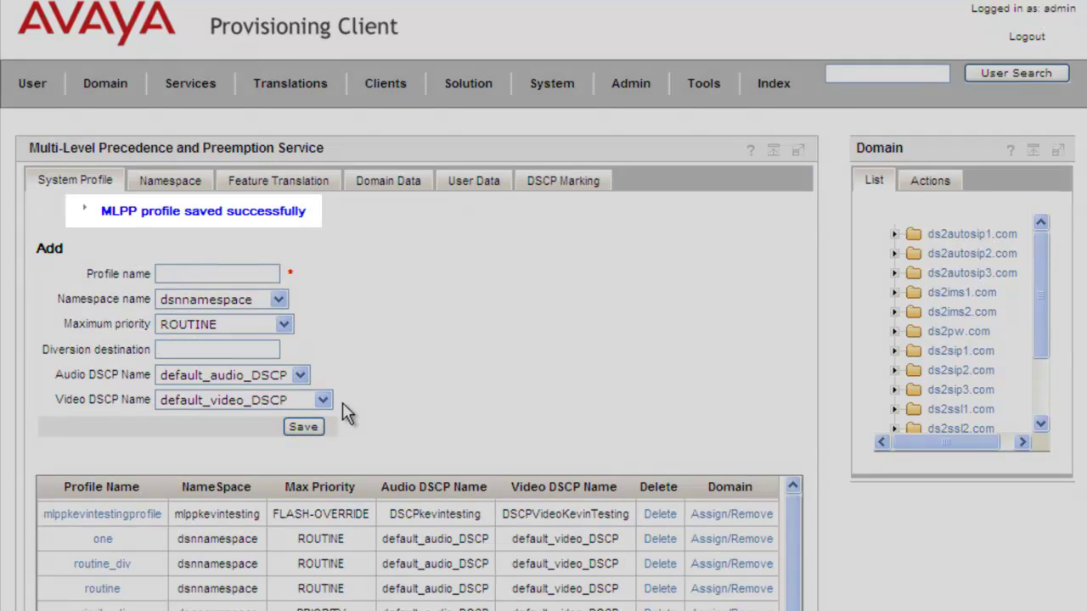
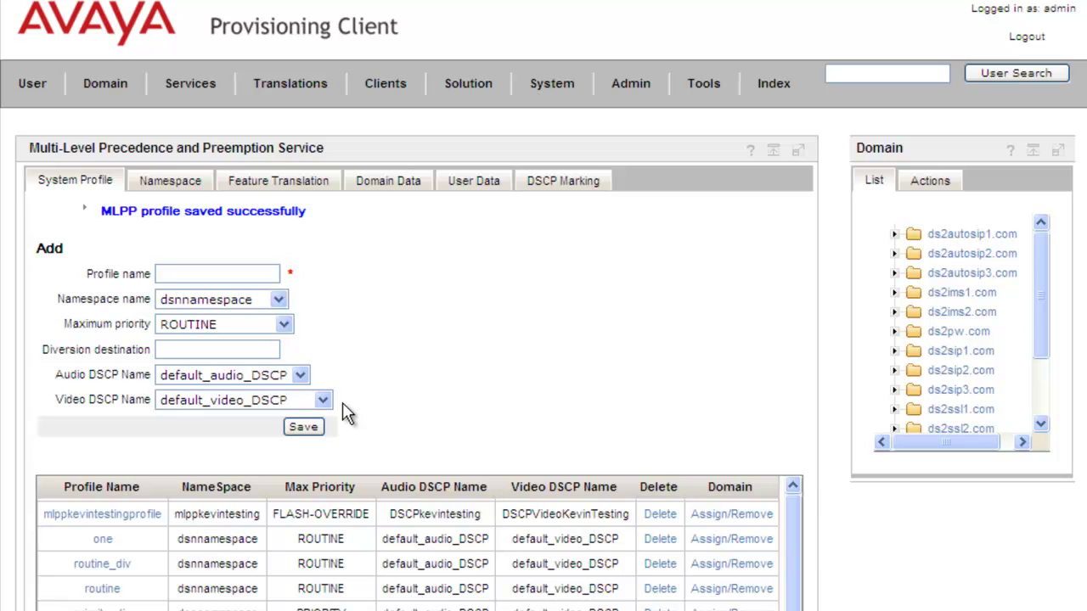
pyautogui.click(382, 185)
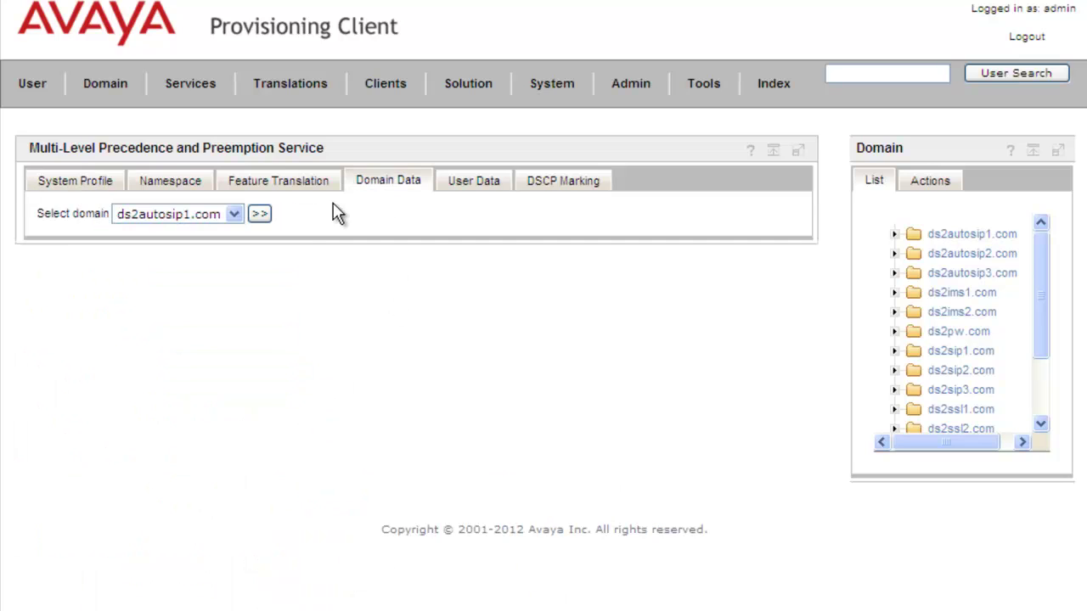
pyautogui.click(259, 215)
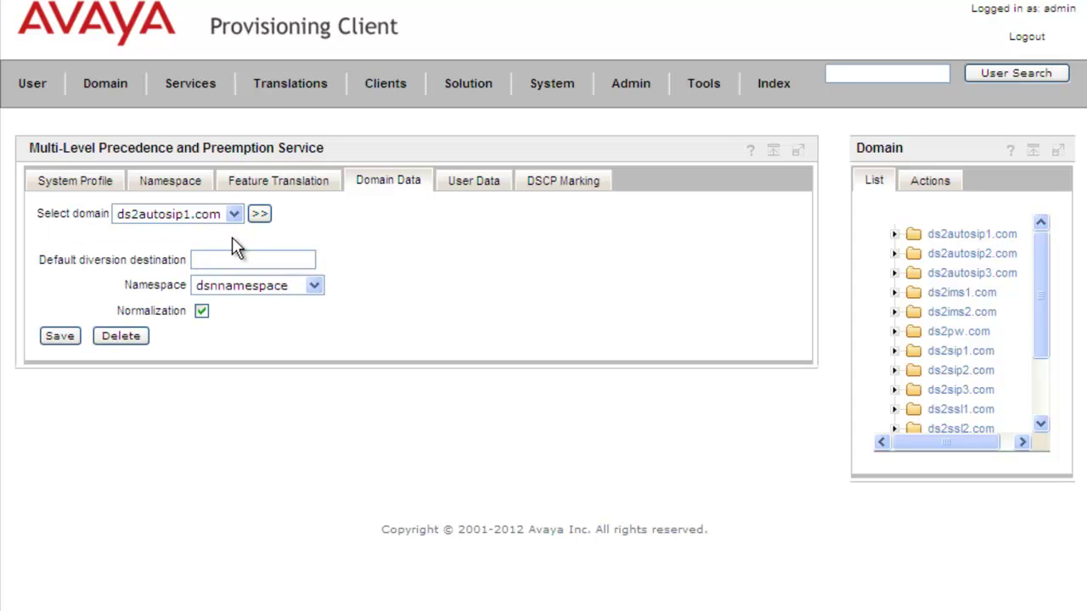
pyautogui.click(217, 258)
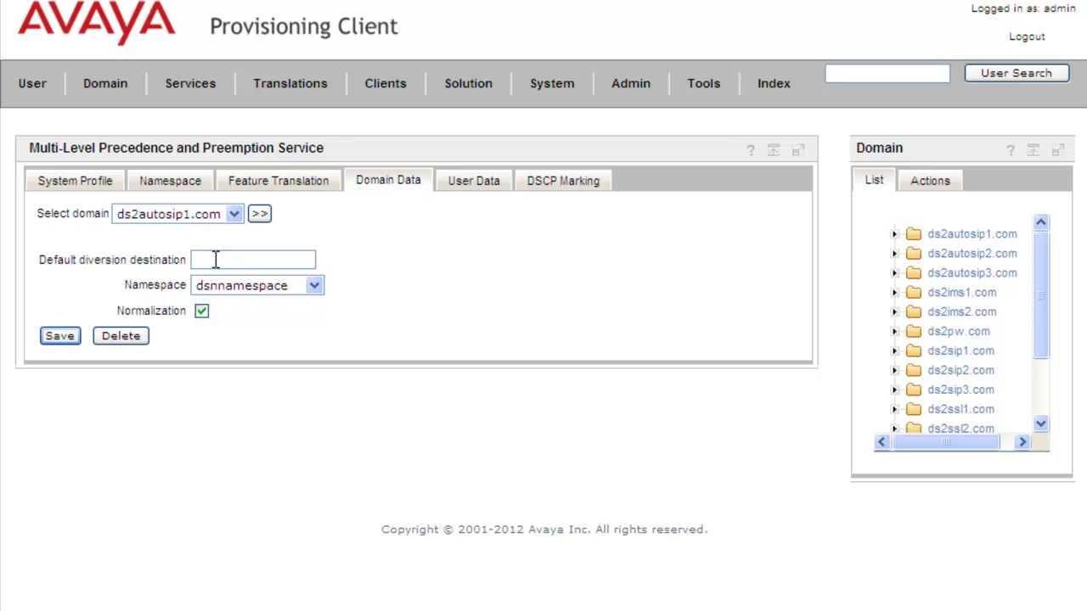
pyautogui.click(314, 285)
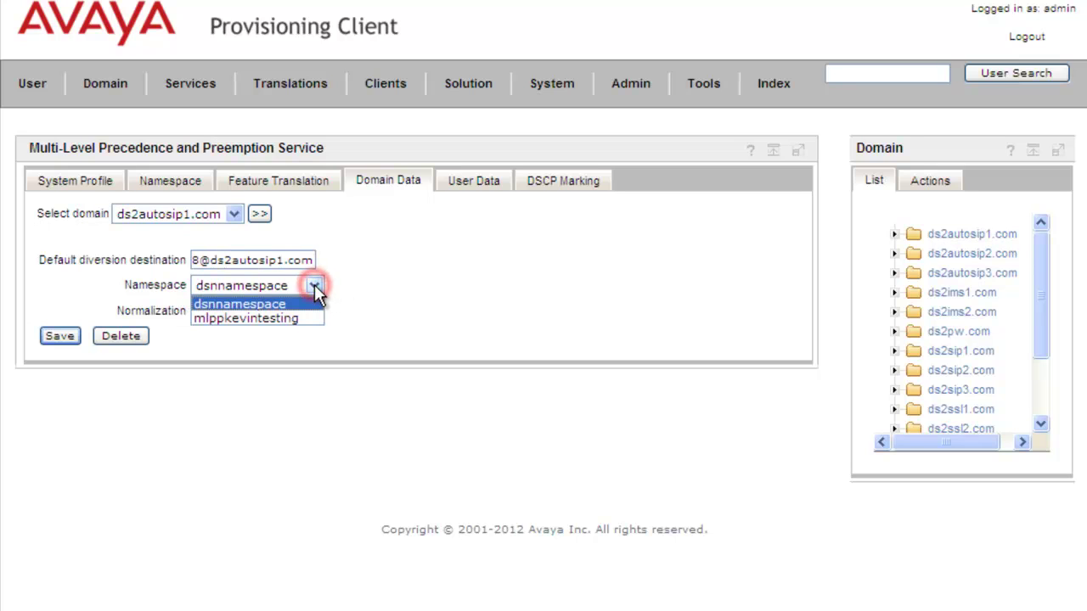
pyautogui.click(283, 320)
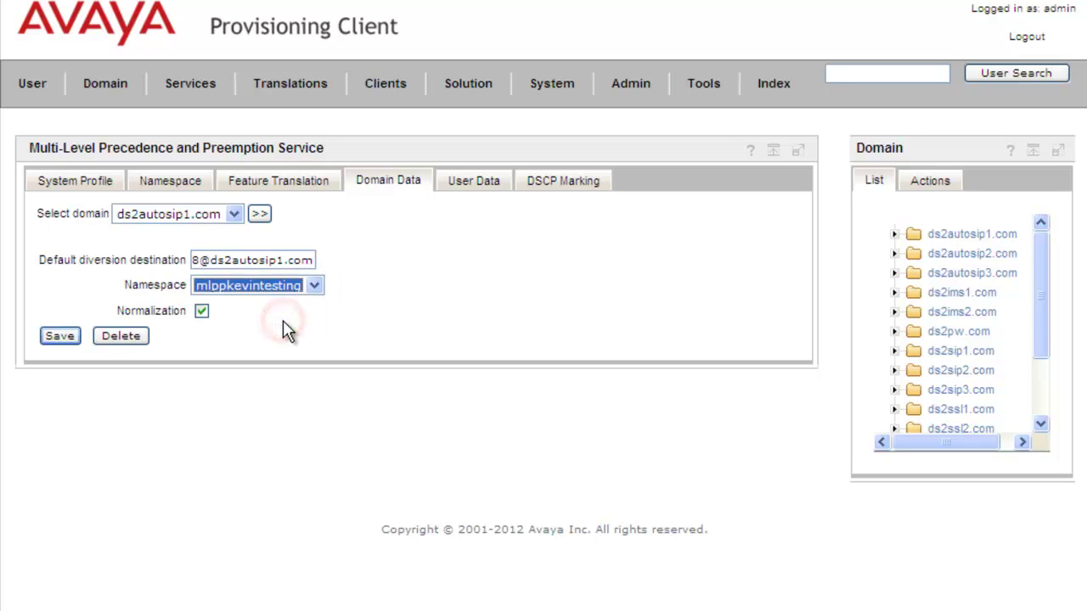
pyautogui.click(61, 338)
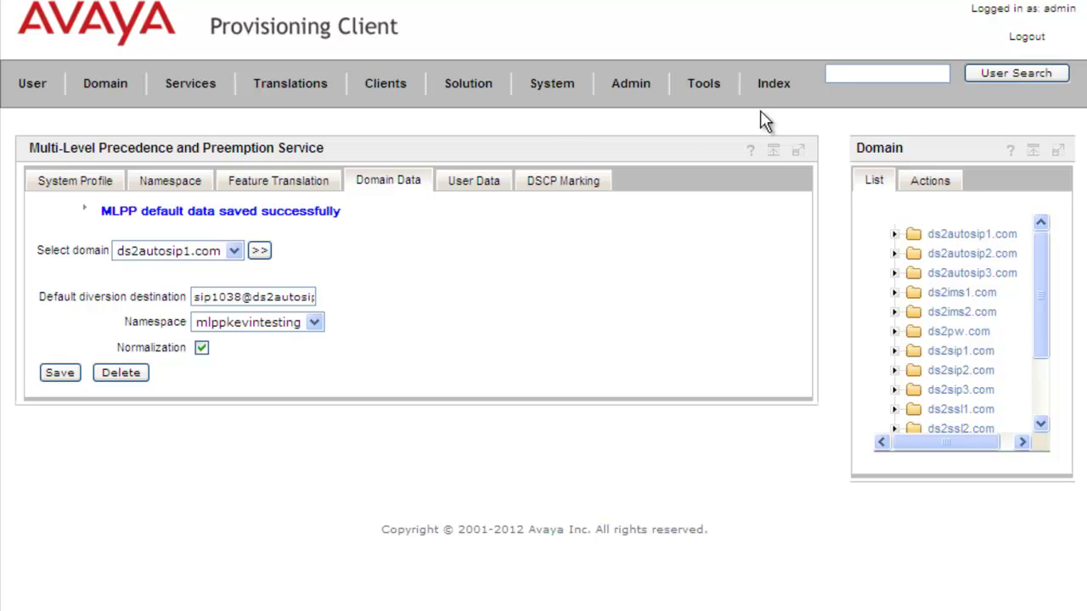
# Step: Search for the SIP user by their address
pyautogui.click(859, 74)
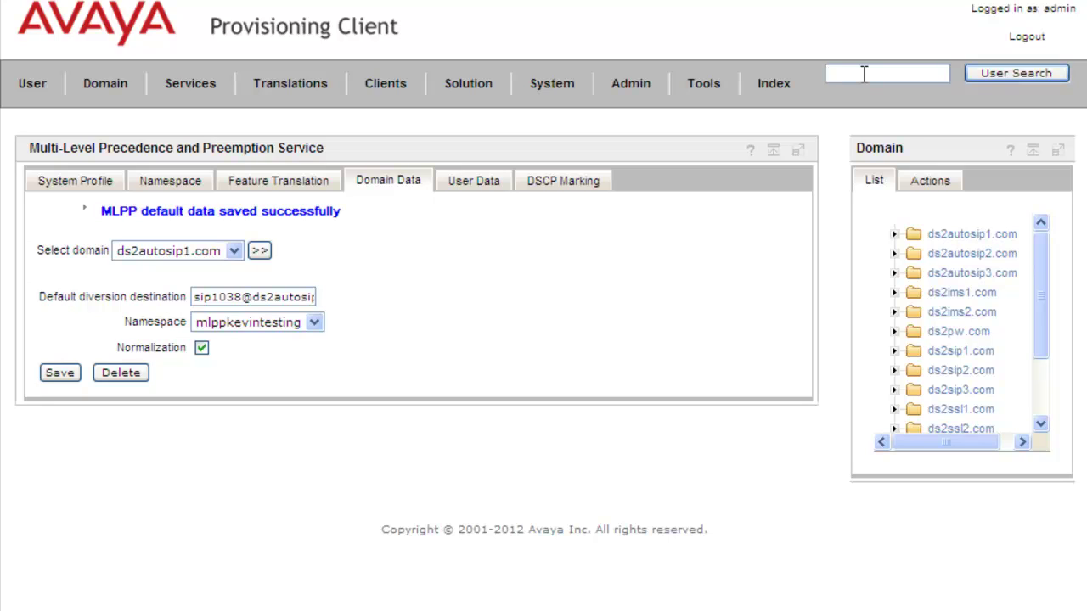
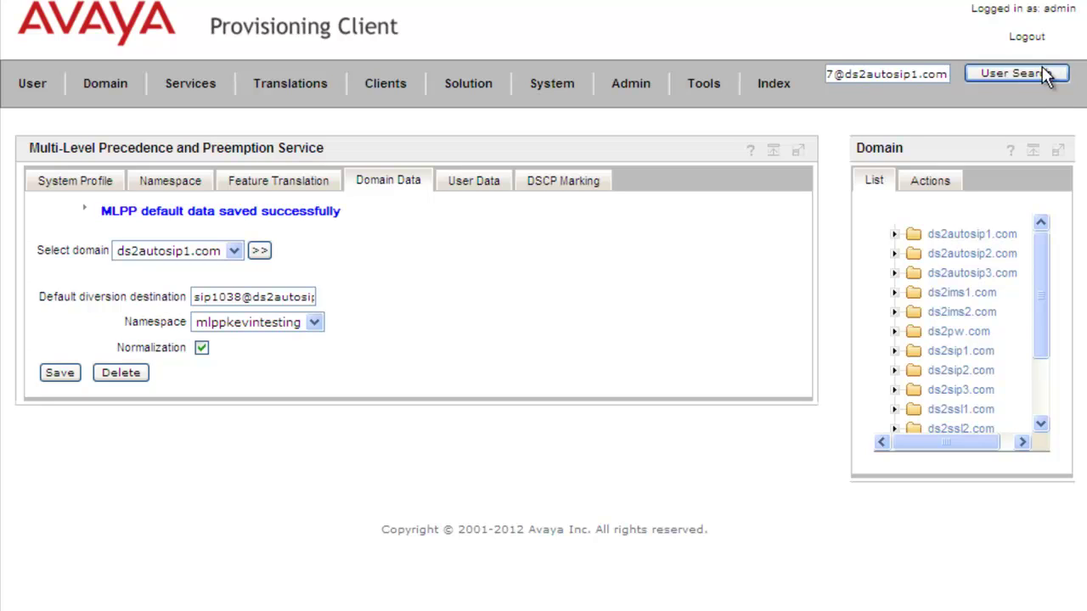
pyautogui.click(1030, 73)
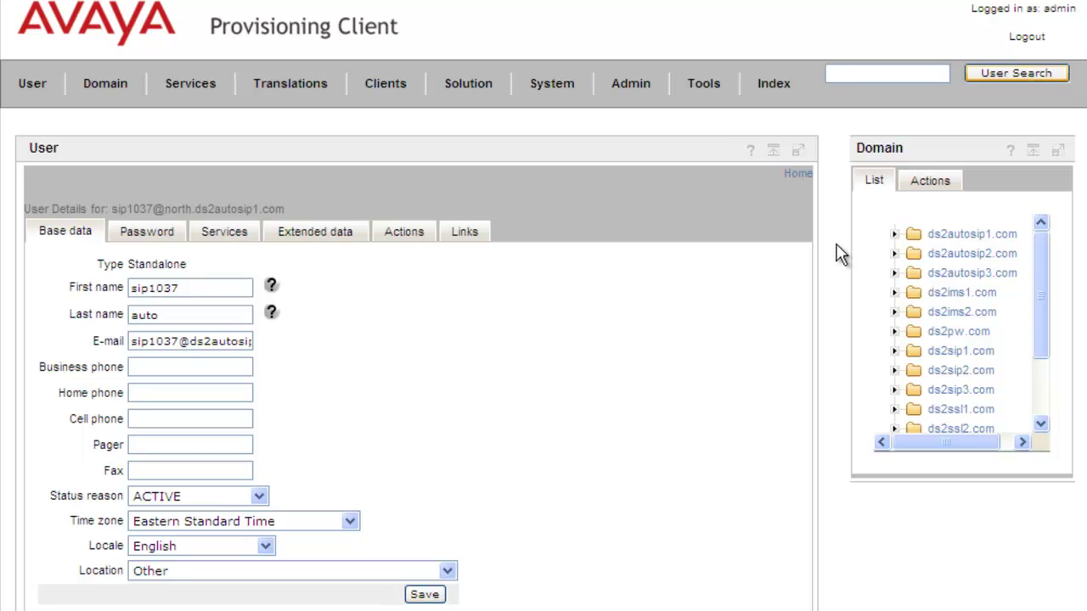
# Step: Save the user's services with Multi-Level Precedence and Preemption checked
pyautogui.click(229, 232)
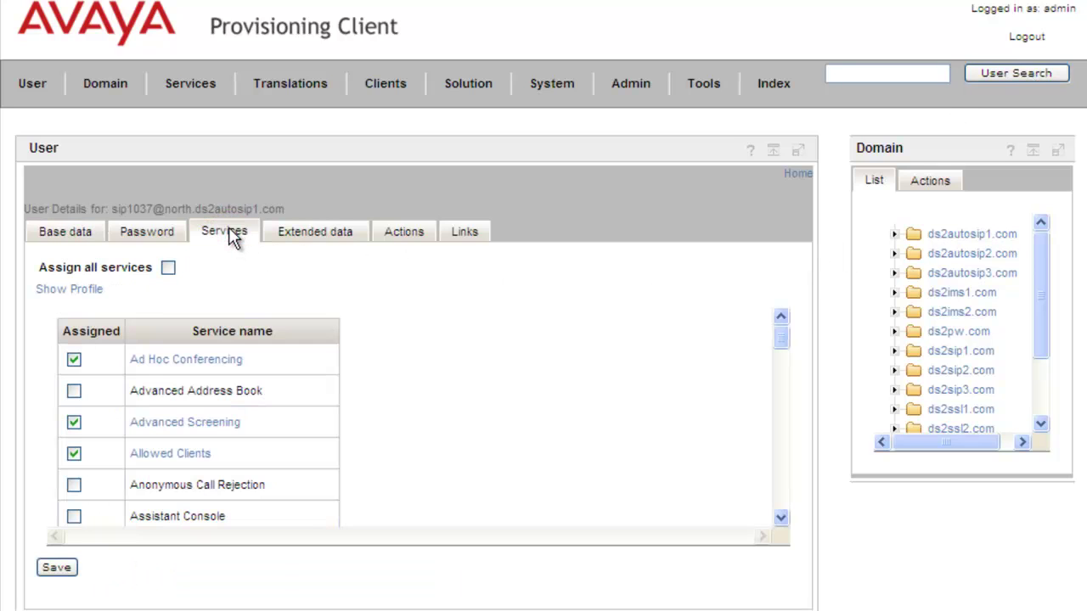
pyautogui.click(782, 338)
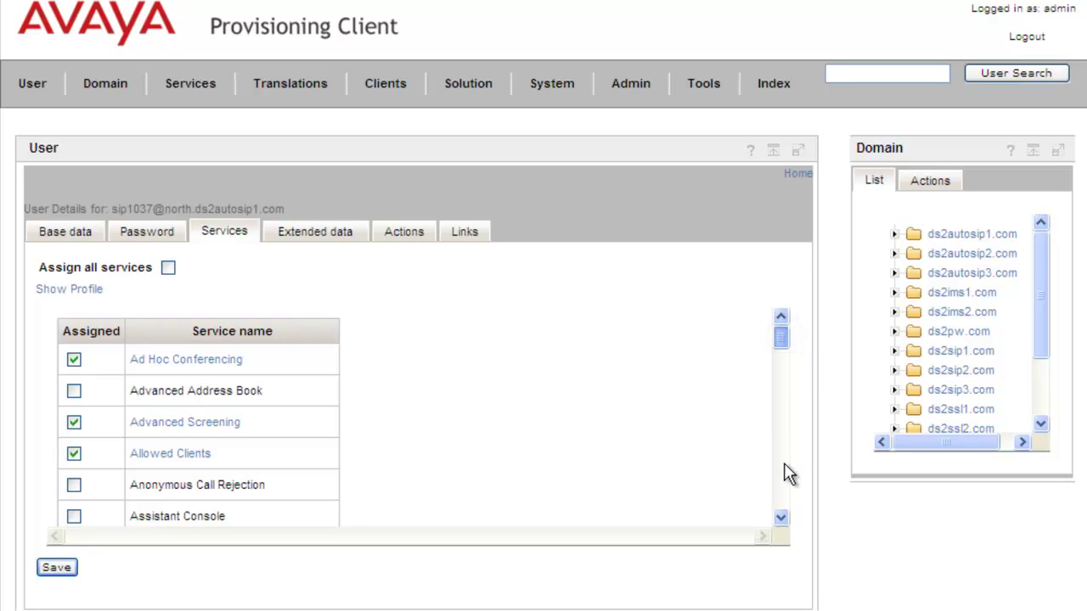
pyautogui.scroll(-15, 789, 486)
pyautogui.scroll(3, 788, 492)
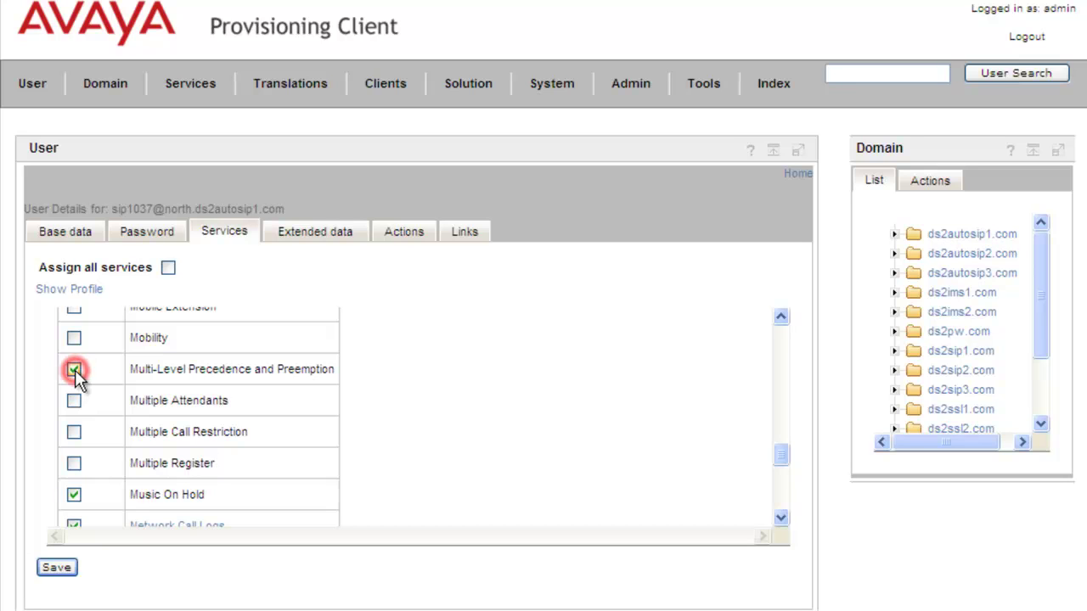
pyautogui.click(67, 573)
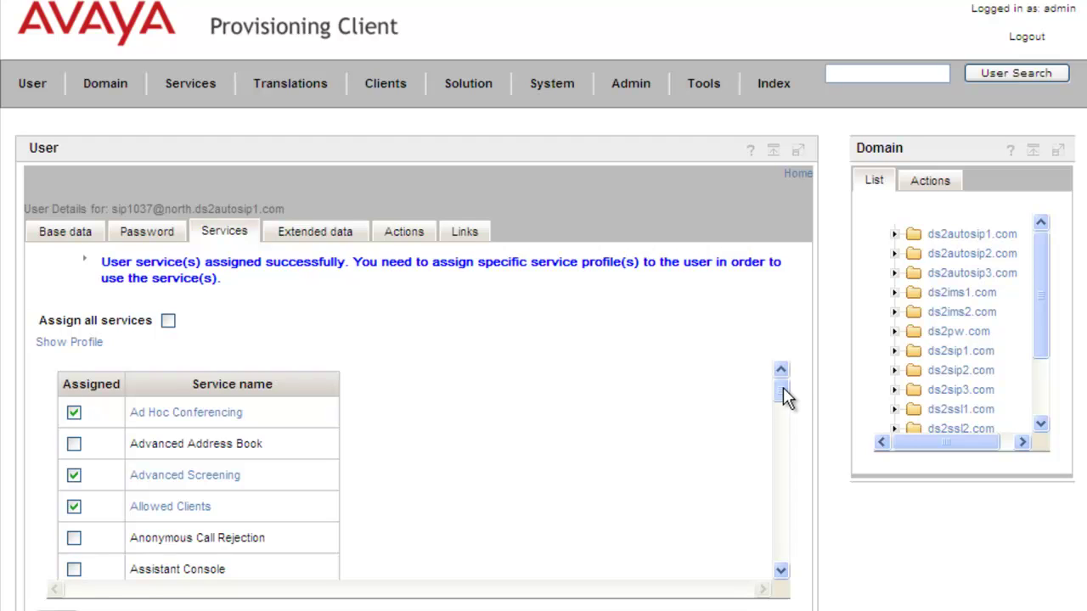
# Step: Uncheck Multi-Level Precedence and Preemption for the user and save the services
pyautogui.moveTo(786, 398); pyautogui.dragTo(782, 501)
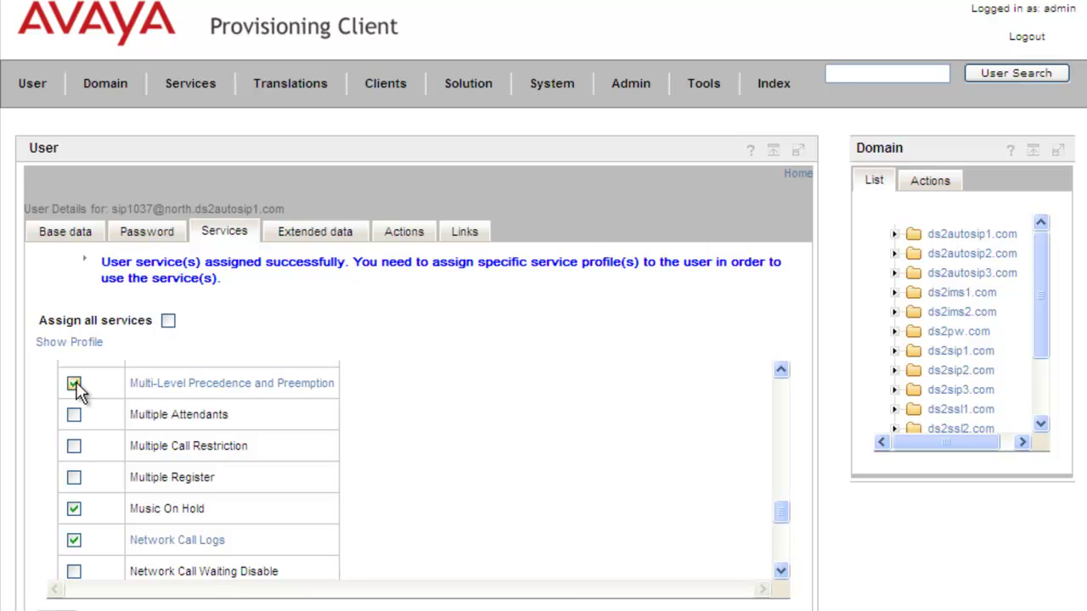
pyautogui.click(74, 384)
pyautogui.scroll(-1, 75, 389)
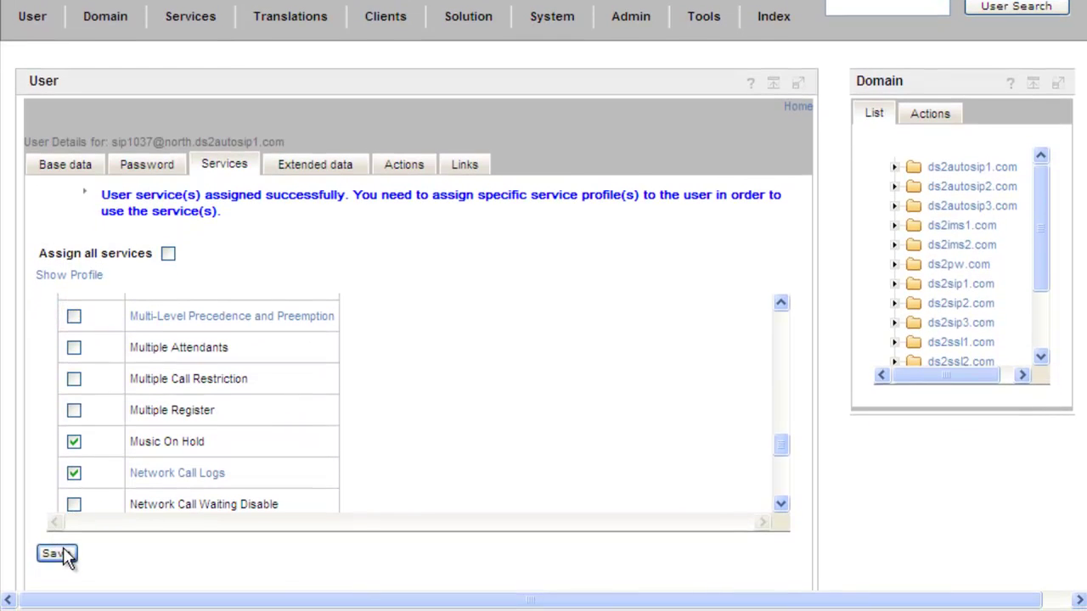
pyautogui.click(58, 555)
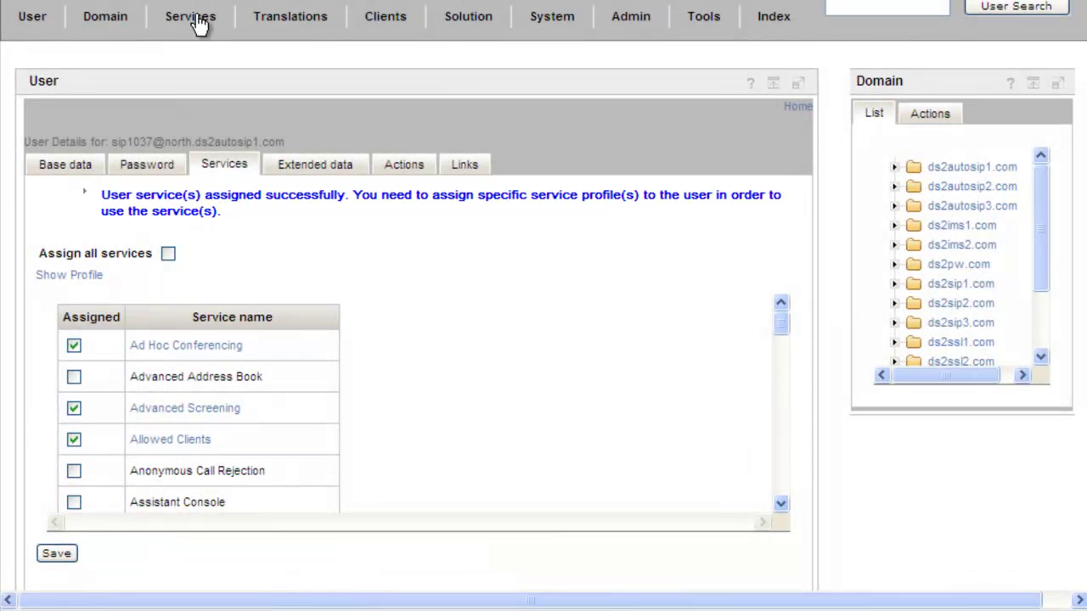
# Step: Go to Services > Privacy/Security > Multi-Level Precedence and Preemption settings
pyautogui.click(195, 22)
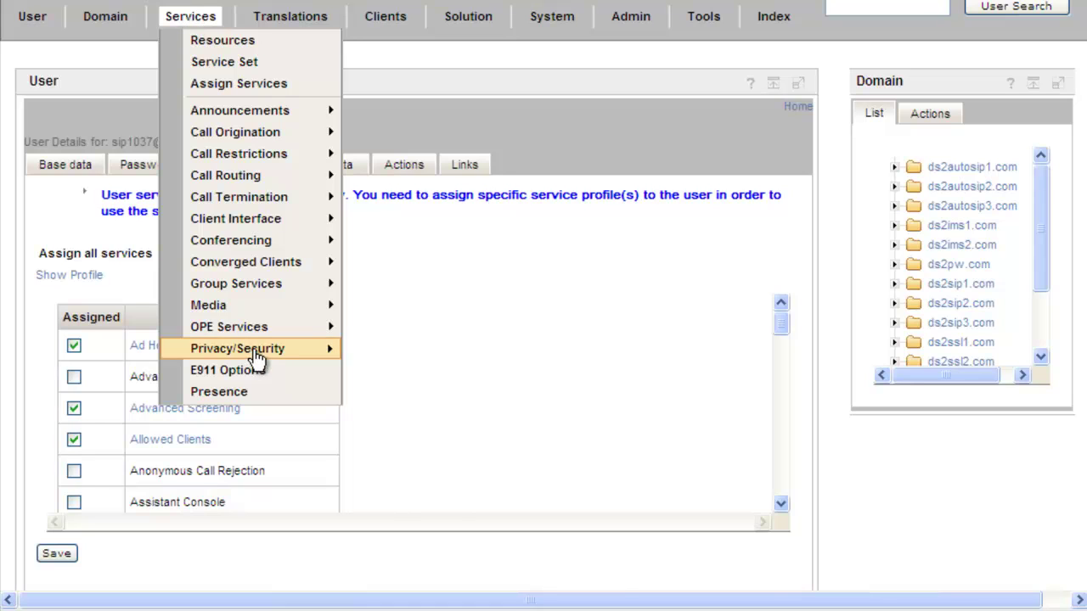
pyautogui.moveTo(255, 357)
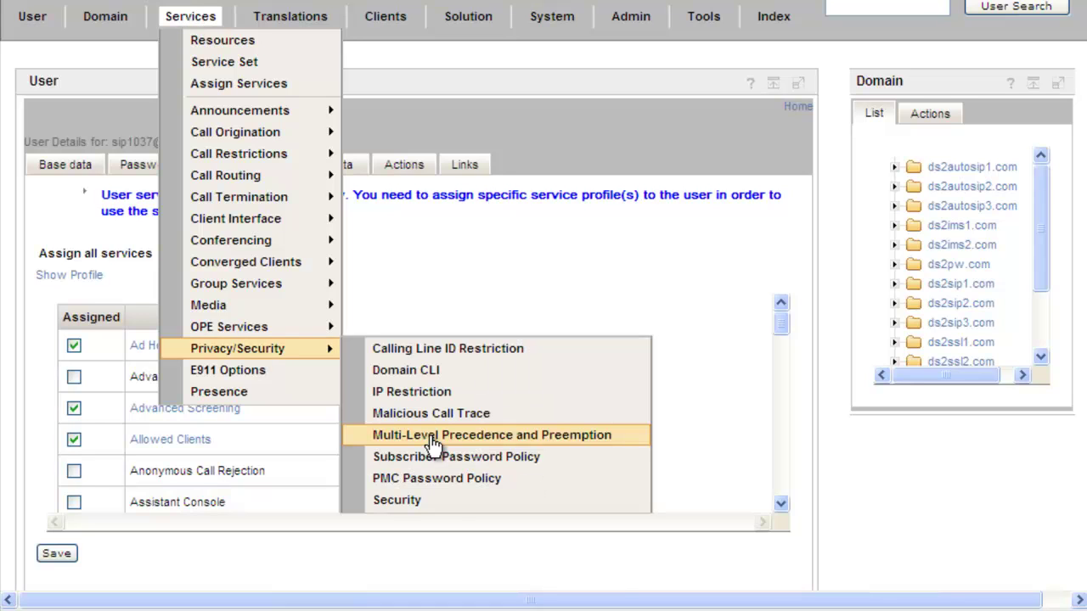
pyautogui.click(433, 438)
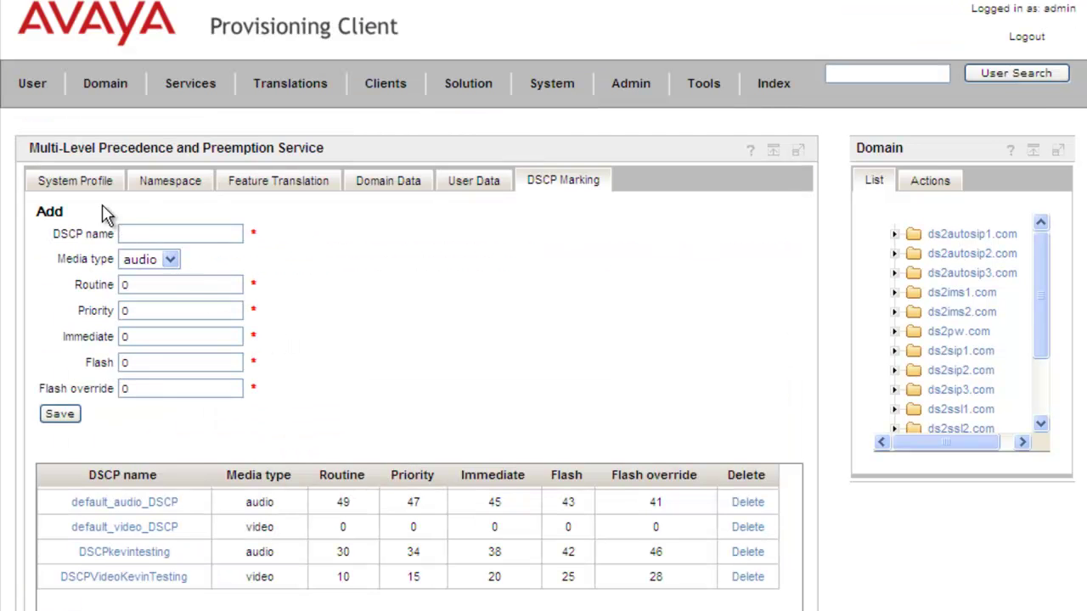
# Step: Remove ds2autosip1.com from mlppkevintestingprofile's selected domains and save
pyautogui.click(67, 187)
pyautogui.click(66, 188)
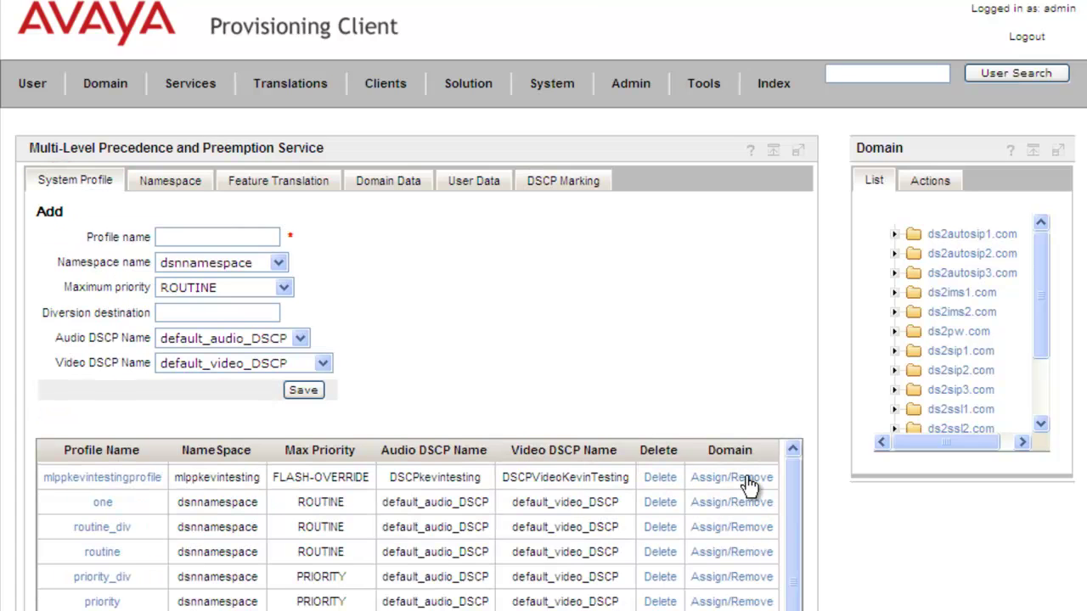
pyautogui.click(753, 486)
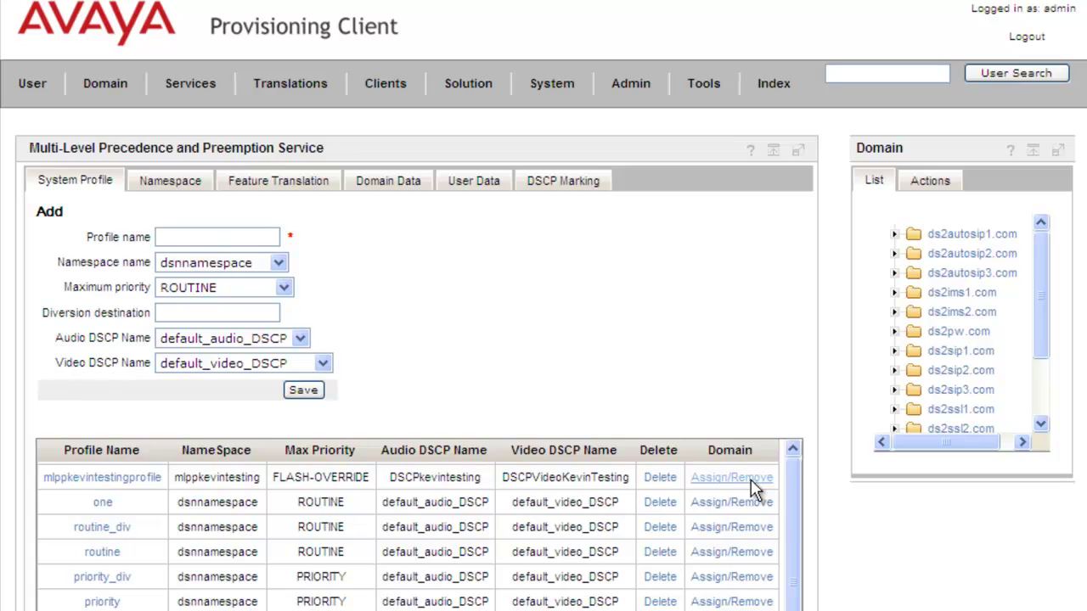
pyautogui.click(353, 329)
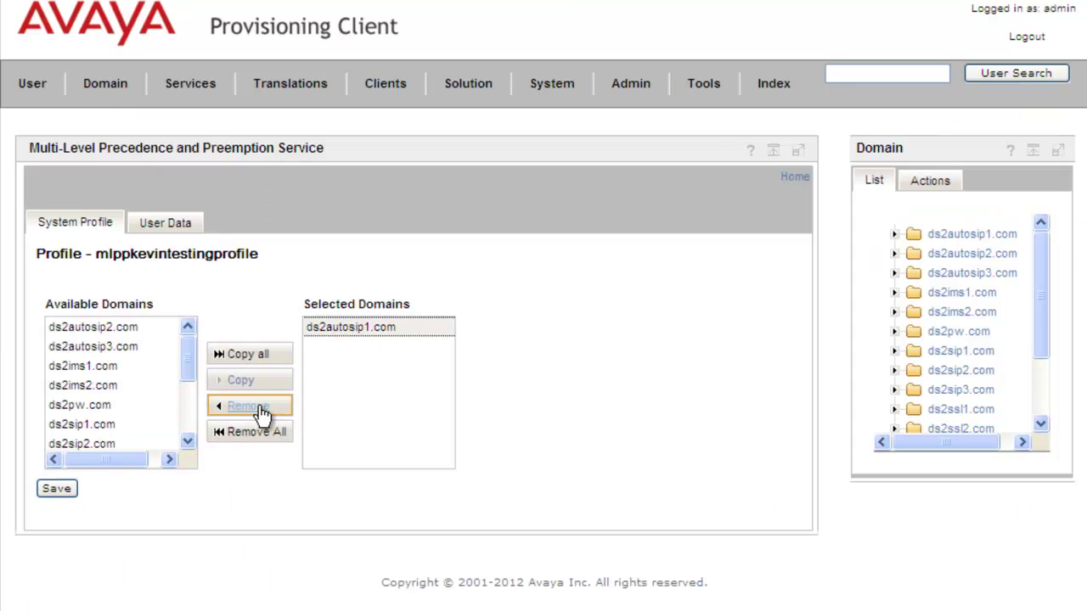
pyautogui.click(256, 410)
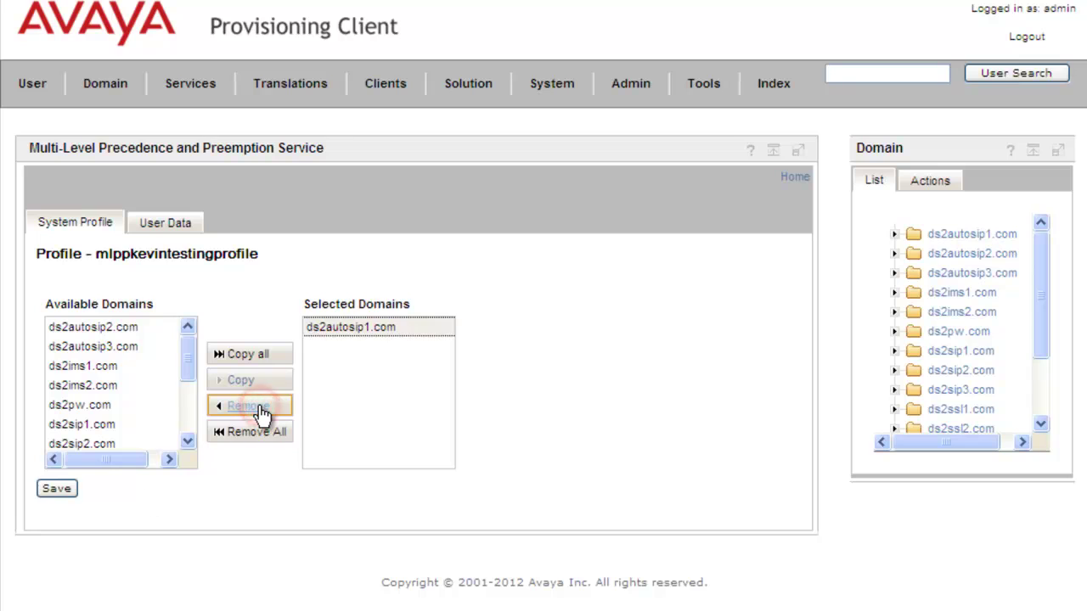
pyautogui.click(54, 489)
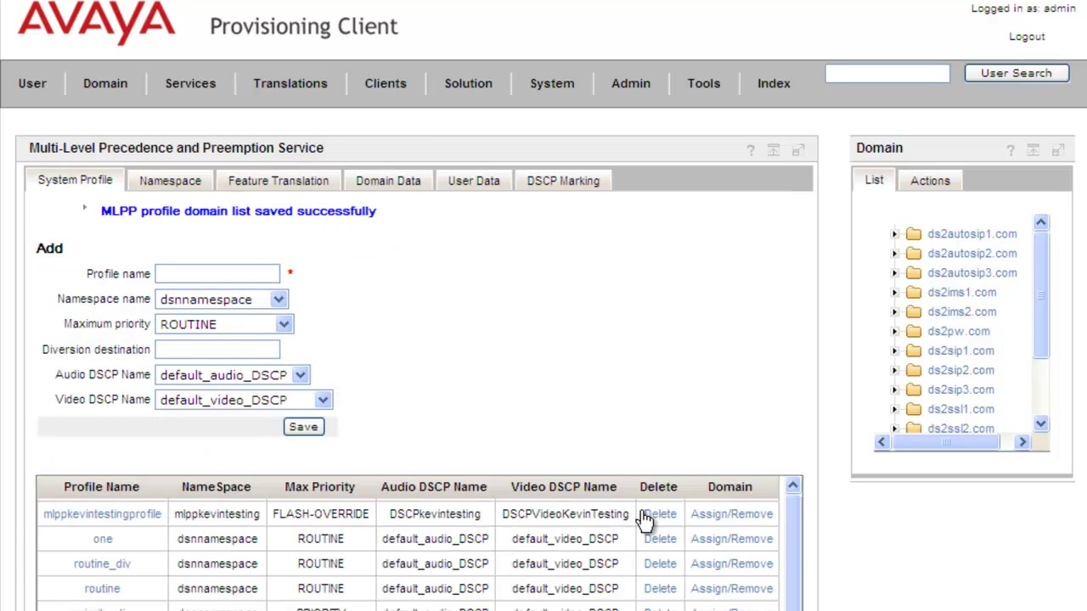
# Step: Delete the mlppkevintestingprofile profile, authorising with the admin password
pyautogui.click(667, 524)
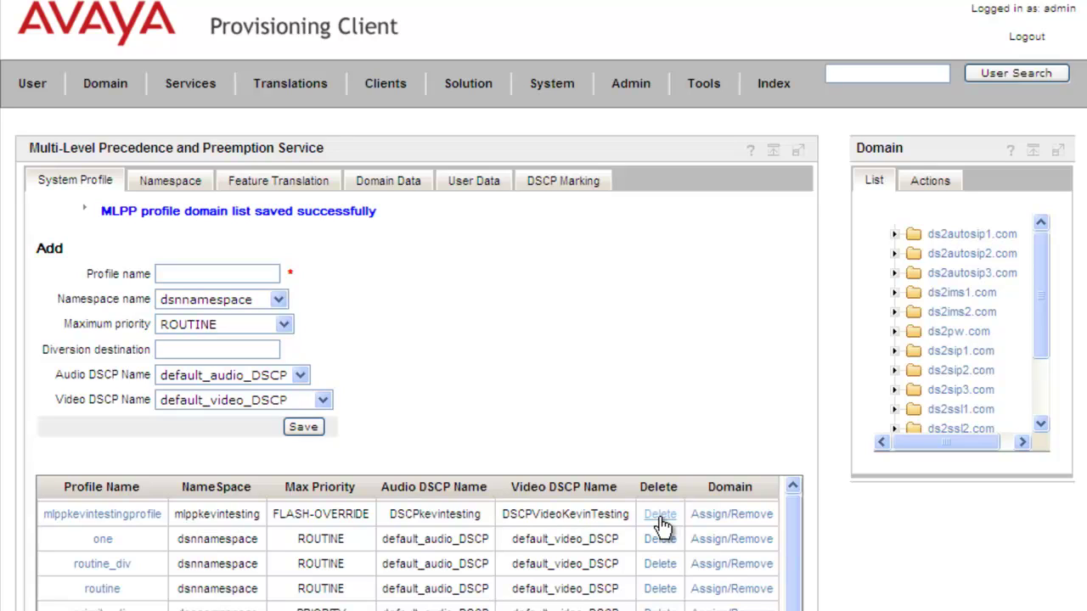
pyautogui.click(661, 515)
pyautogui.click(359, 420)
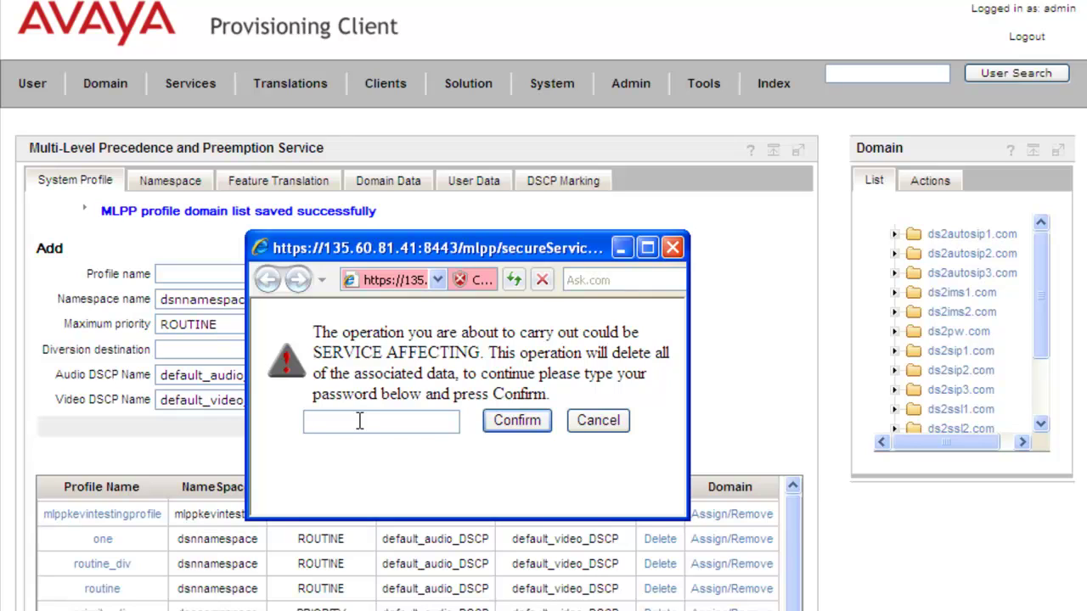
pyautogui.click(523, 419)
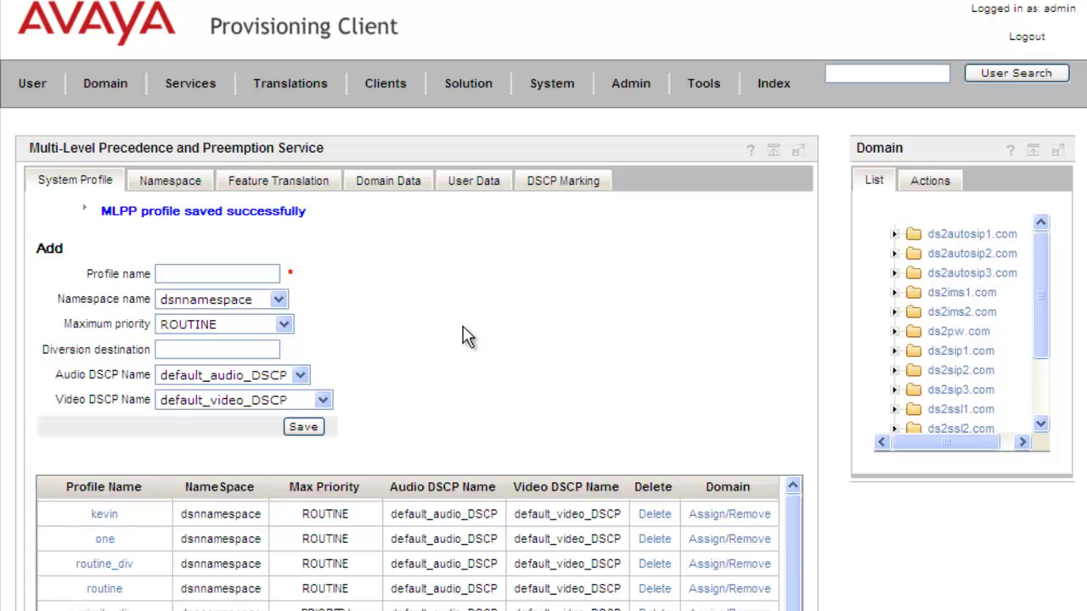
# Step: Delete ds2autosip1.com's MLPP domain data, confirming with the password
pyautogui.click(384, 181)
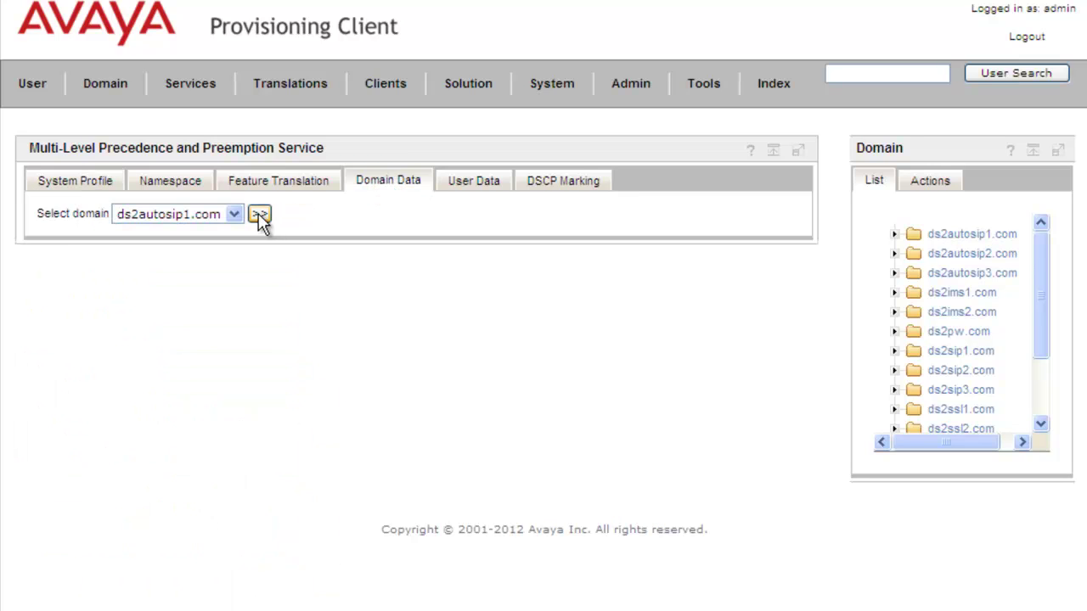
pyautogui.click(259, 215)
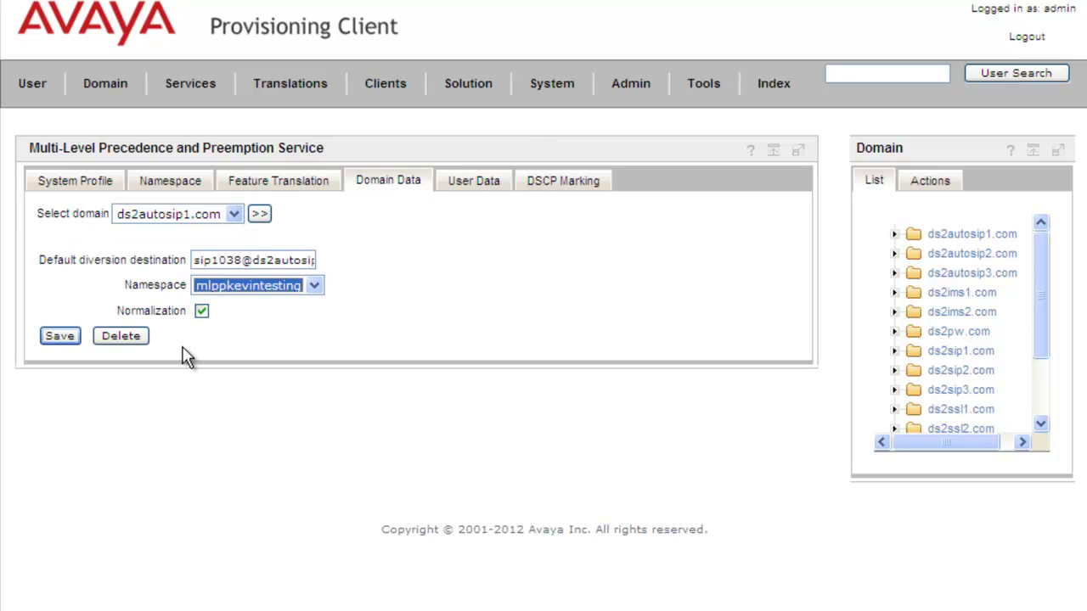
pyautogui.click(123, 334)
pyautogui.click(388, 419)
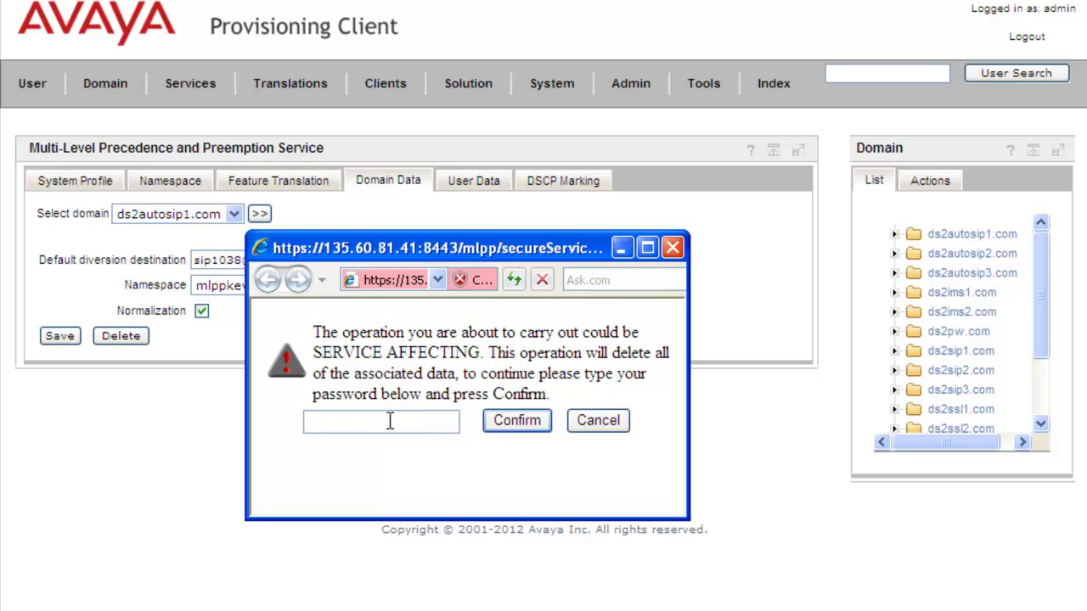
pyautogui.write('aaaaa')
pyautogui.click(508, 429)
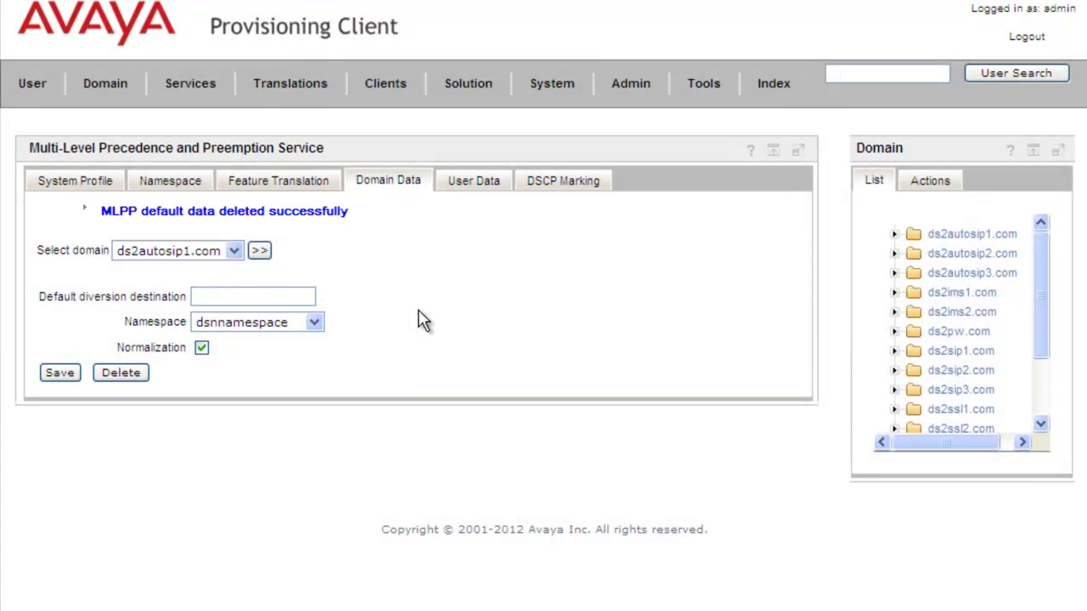
# Step: Delete the mlppkevintesting row from the Namespace list, confirming with the password
pyautogui.click(181, 188)
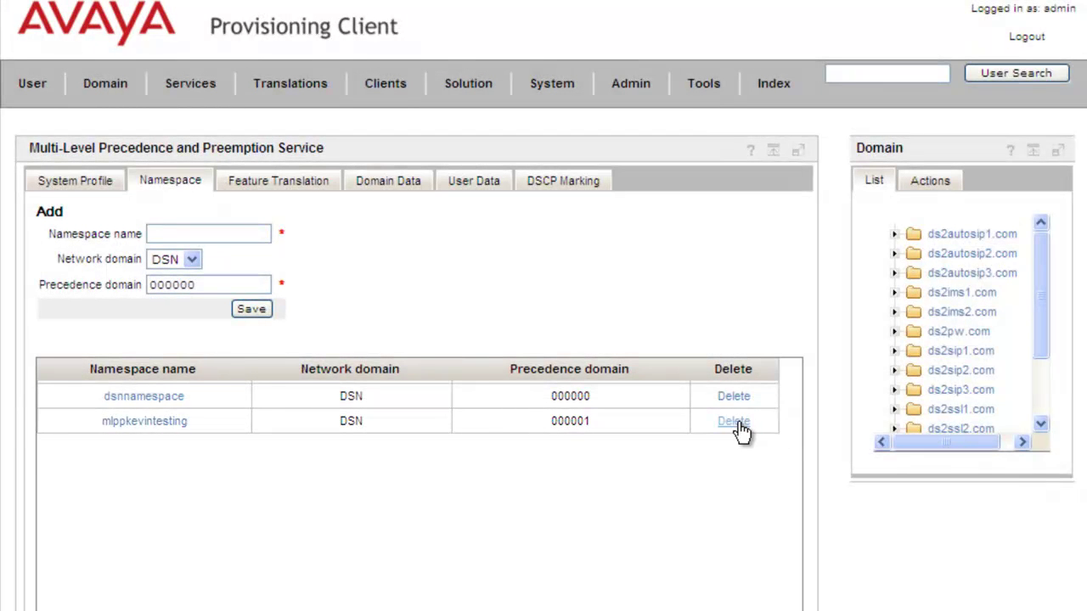
pyautogui.click(735, 422)
pyautogui.click(352, 422)
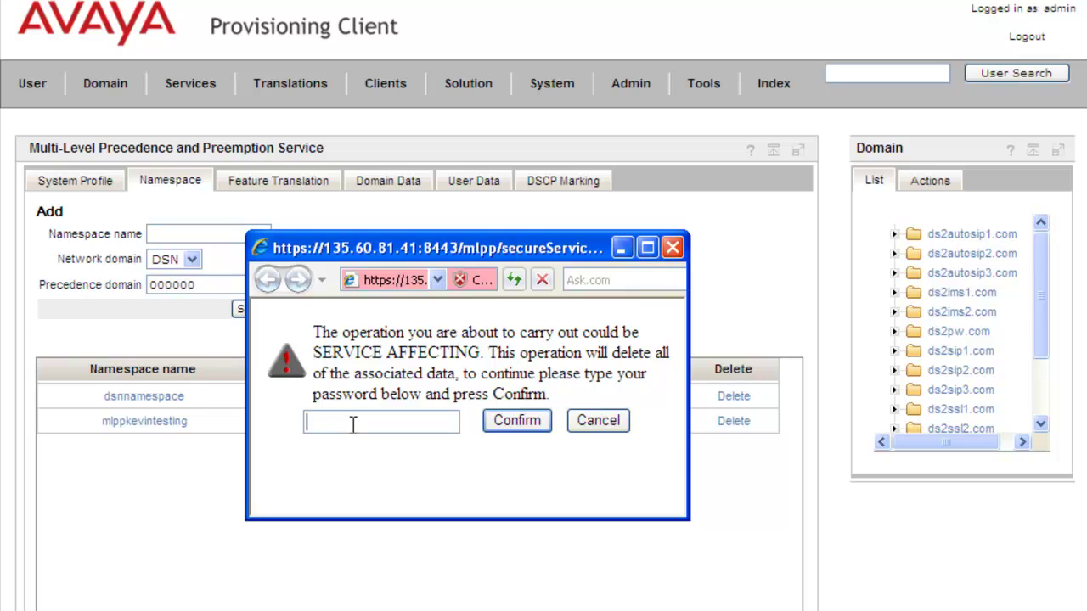
pyautogui.write('••')
pyautogui.write('***')
pyautogui.click(532, 422)
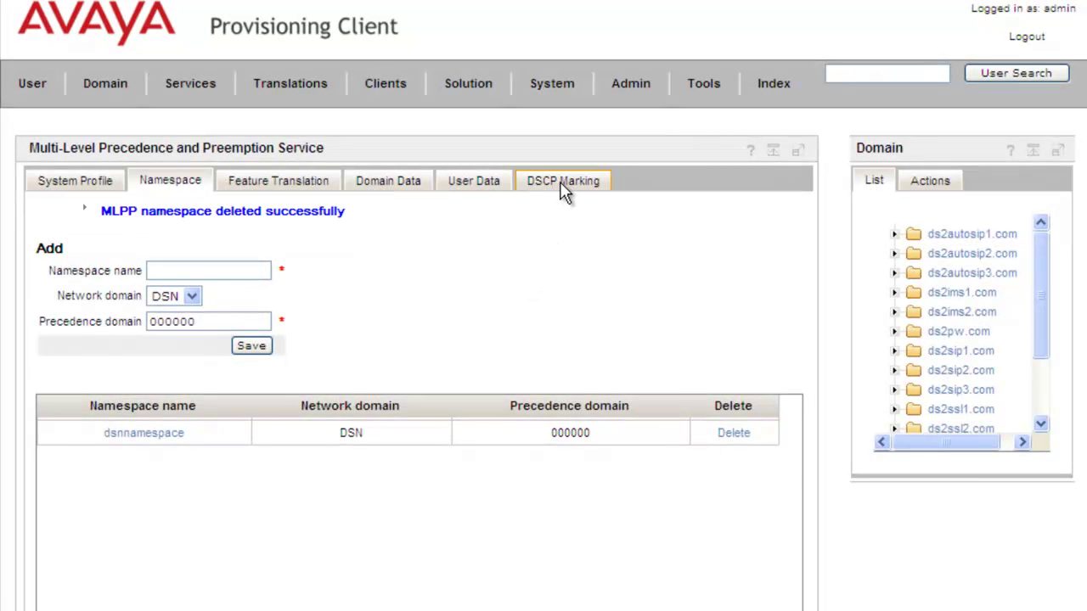
# Step: Delete the DSCPkevintesting marking from the DSCP Marking list, confirming with the password
pyautogui.click(562, 182)
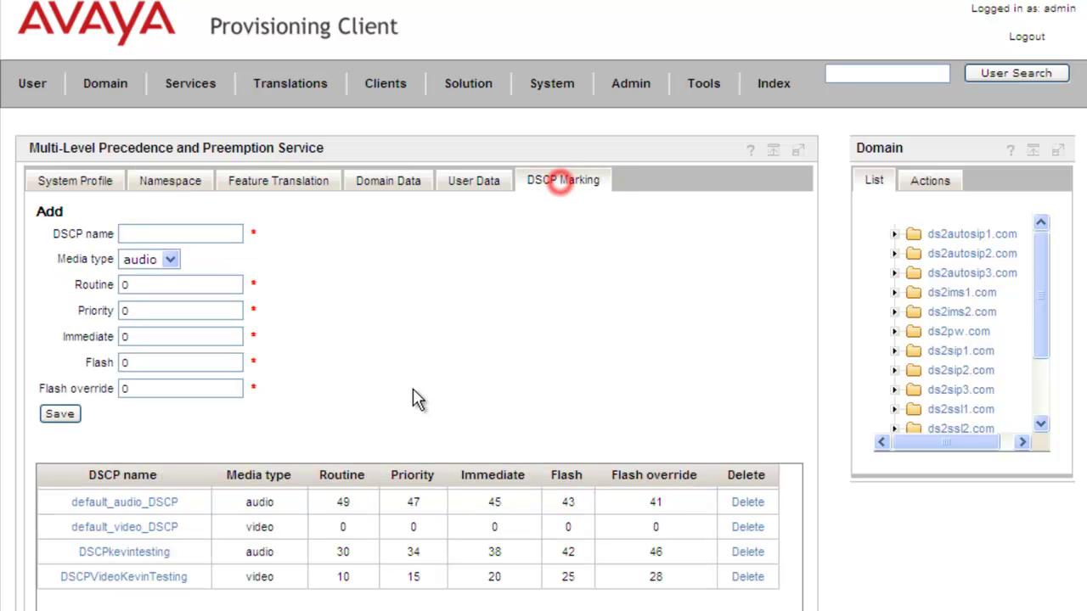
pyautogui.scroll(-1, 217, 524)
pyautogui.scroll(-1, 217, 524)
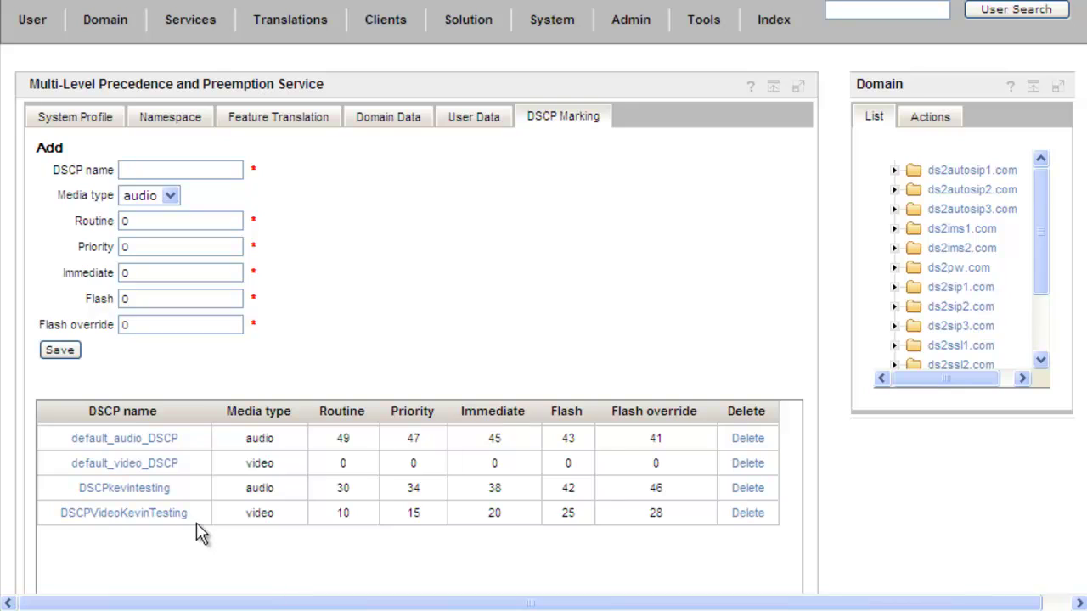
pyautogui.click(747, 490)
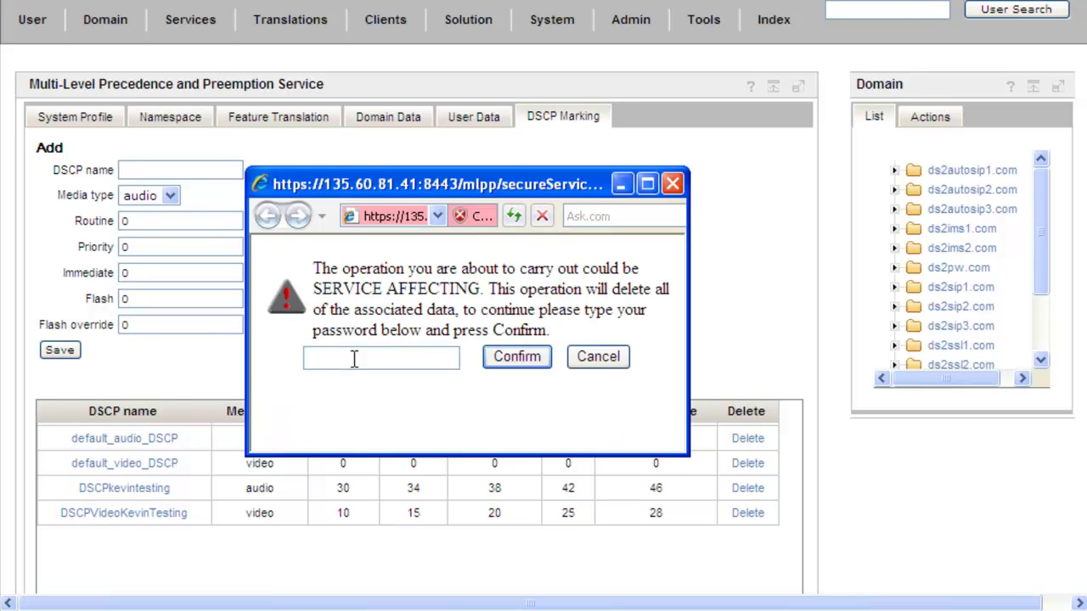
pyautogui.write('*****')
pyautogui.click(518, 360)
pyautogui.click(518, 357)
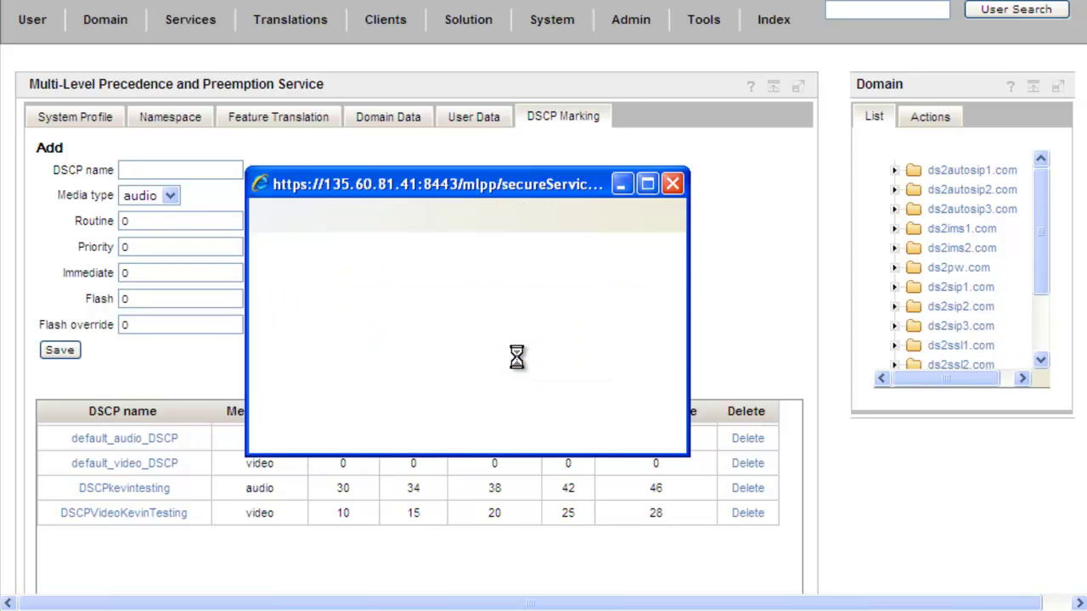